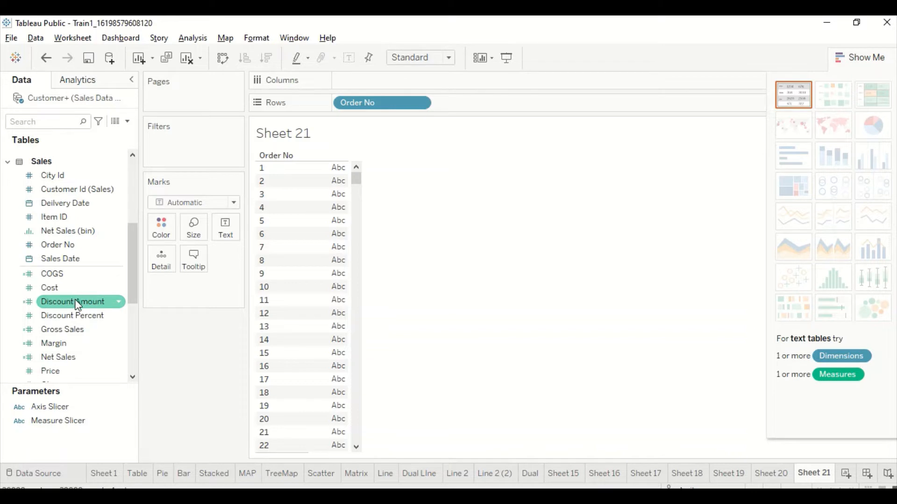
# Add Gross Sales as values beside Order No on Sheet 21 and sort the orders in descending order.
pyautogui.moveTo(71, 333); pyautogui.dragTo(330, 233)
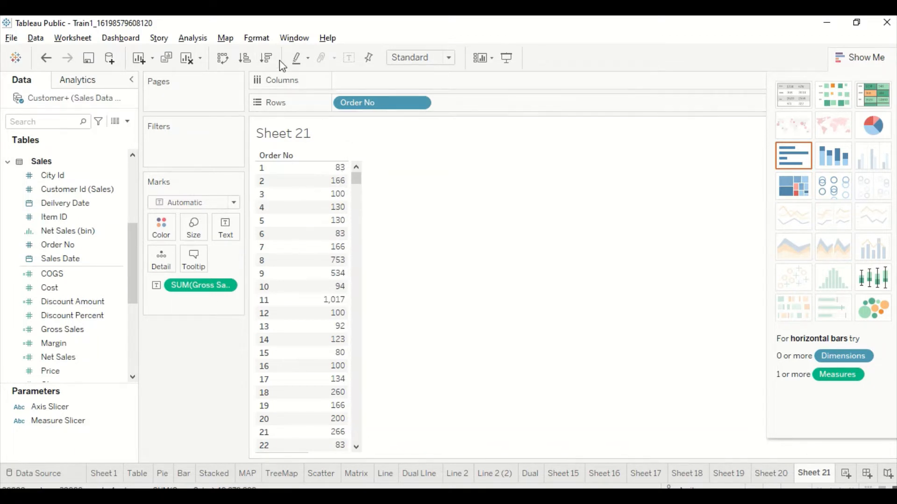
pyautogui.click(266, 57)
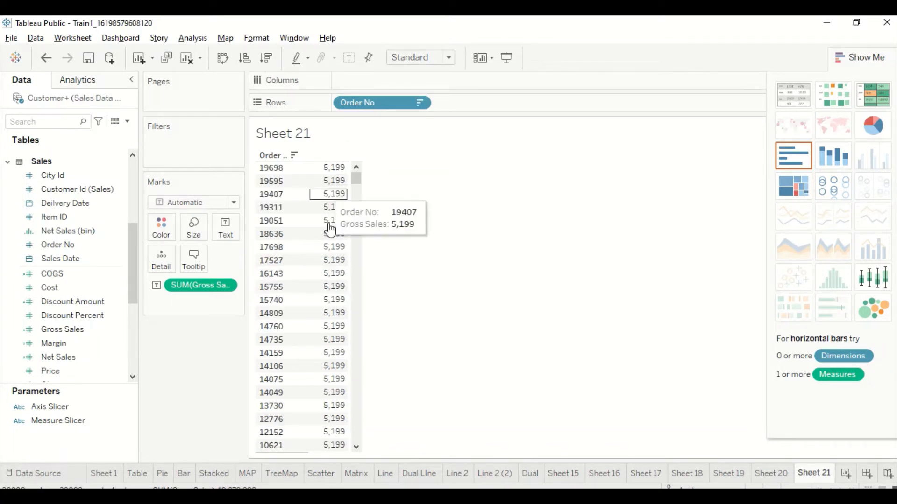
pyautogui.scroll(-15, 329, 229)
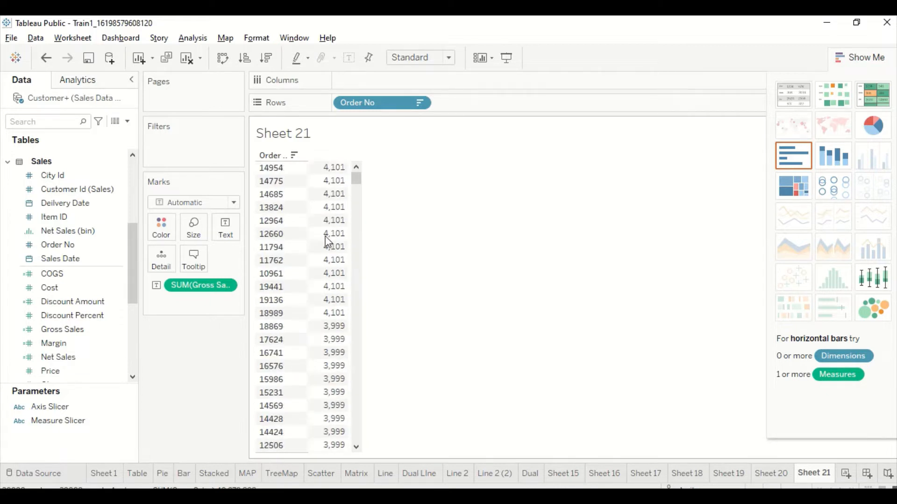
pyautogui.scroll(-15, 329, 242)
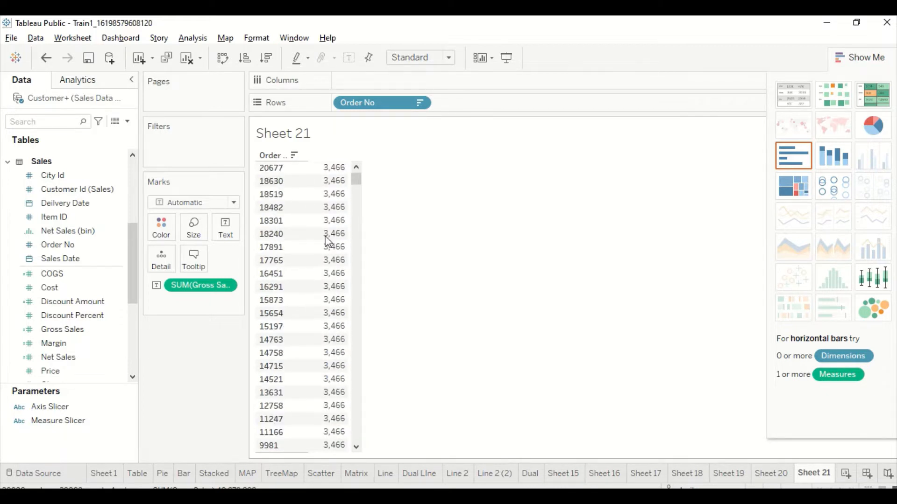
pyautogui.scroll(20, 328, 241)
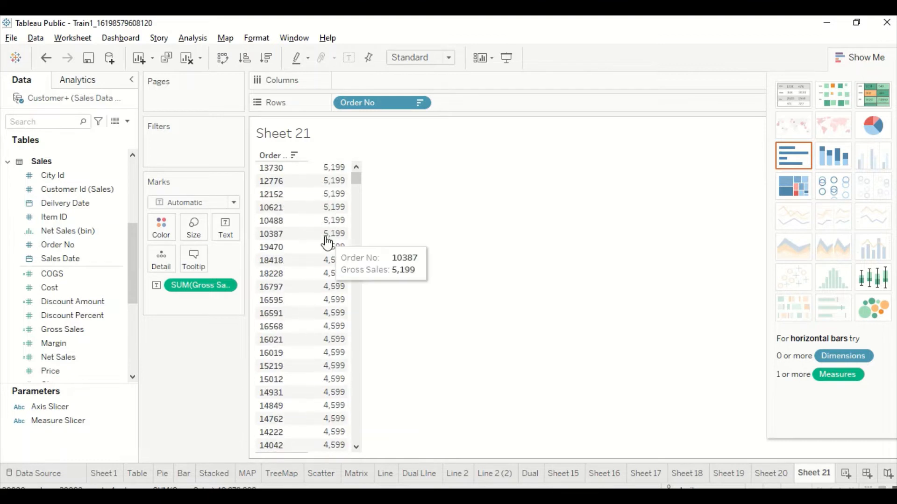
pyautogui.scroll(6, 327, 242)
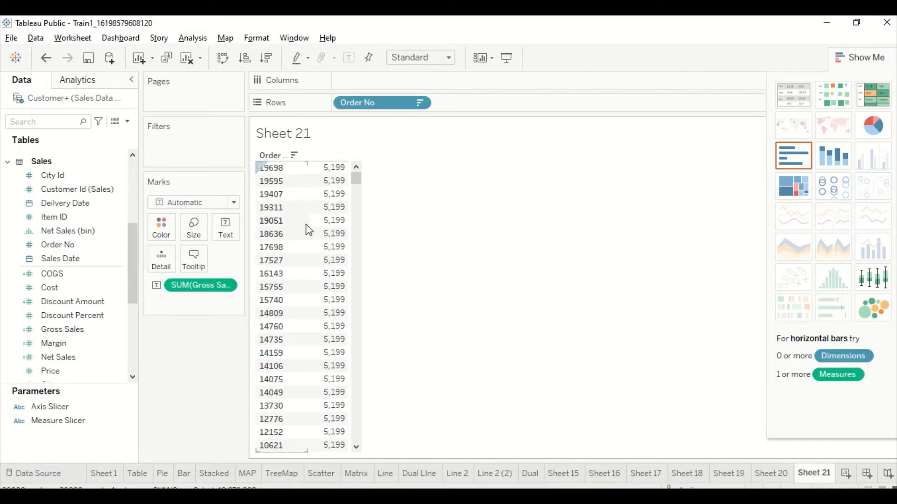
# On a new worksheet, build a table of Gross Sales by Item ID and sort the items in descending order.
pyautogui.click(846, 474)
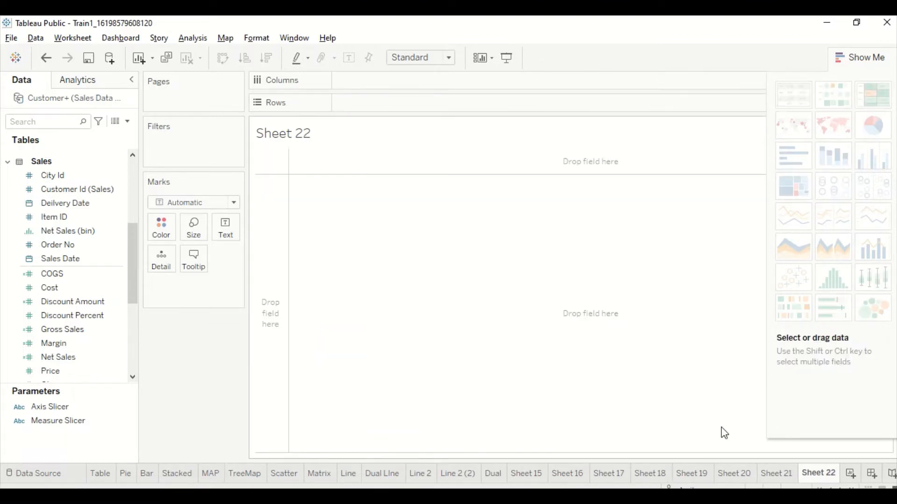
pyautogui.click(54, 218)
pyautogui.moveTo(51, 224); pyautogui.dragTo(296, 208)
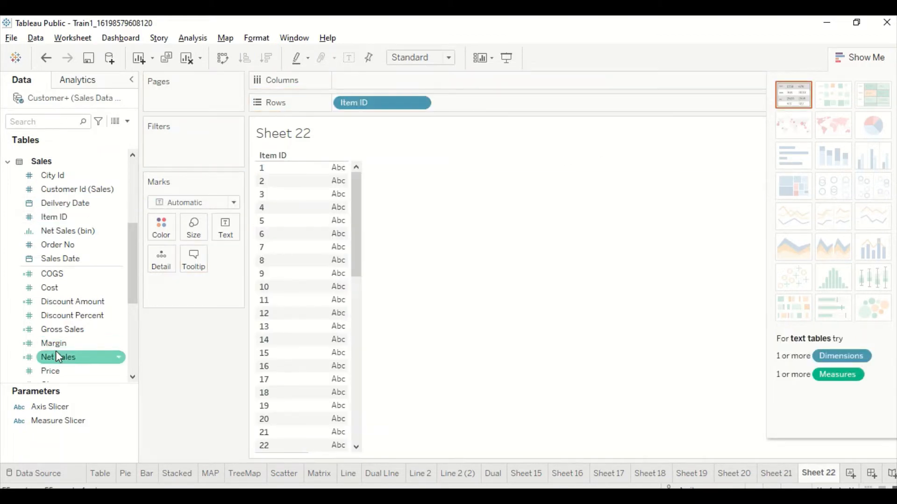
pyautogui.moveTo(57, 329); pyautogui.dragTo(318, 186)
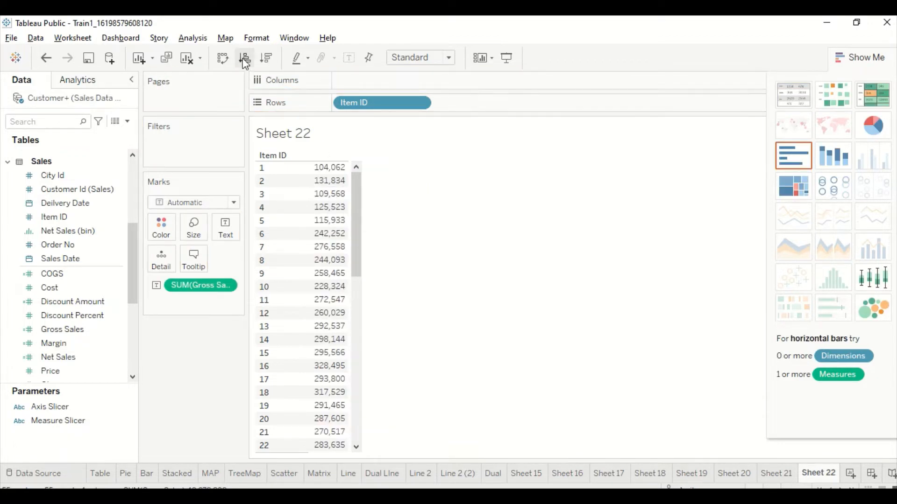
pyautogui.click(268, 66)
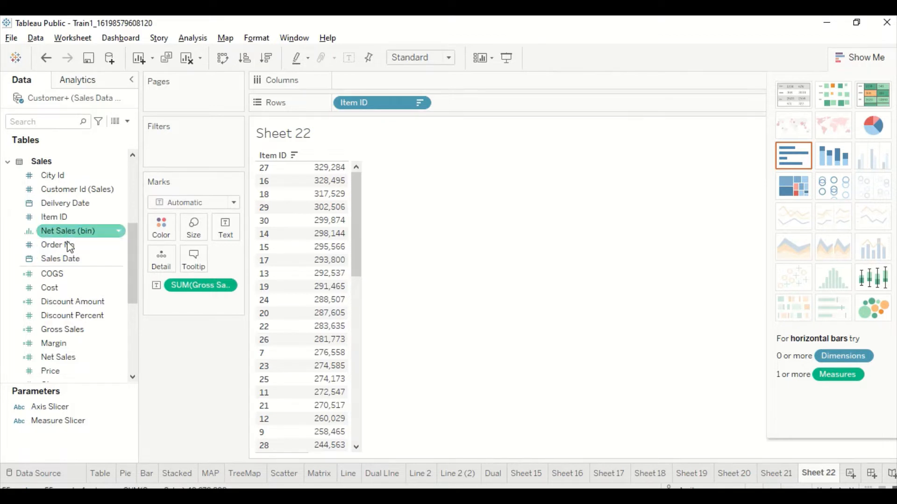
# Create a calculated field based on Gross Sales and name it Rank.
pyautogui.click(68, 259)
pyautogui.click(66, 316)
pyautogui.click(68, 329)
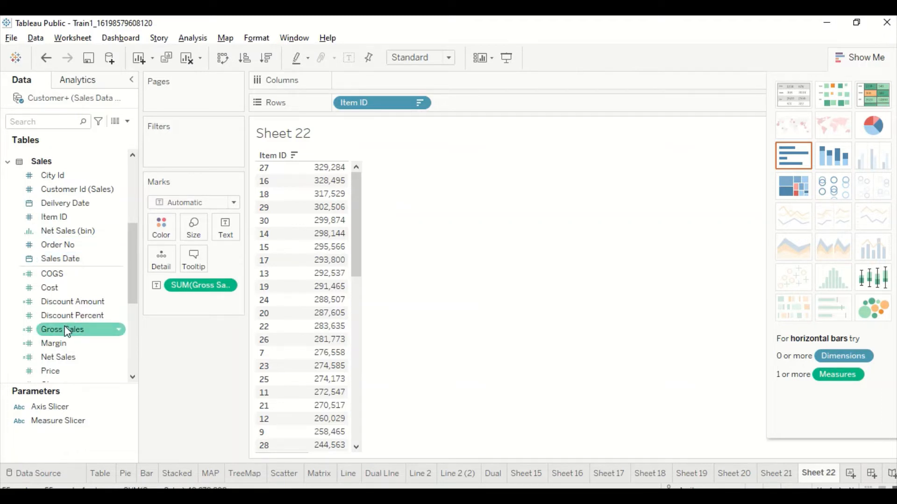
pyautogui.rightClick(65, 329)
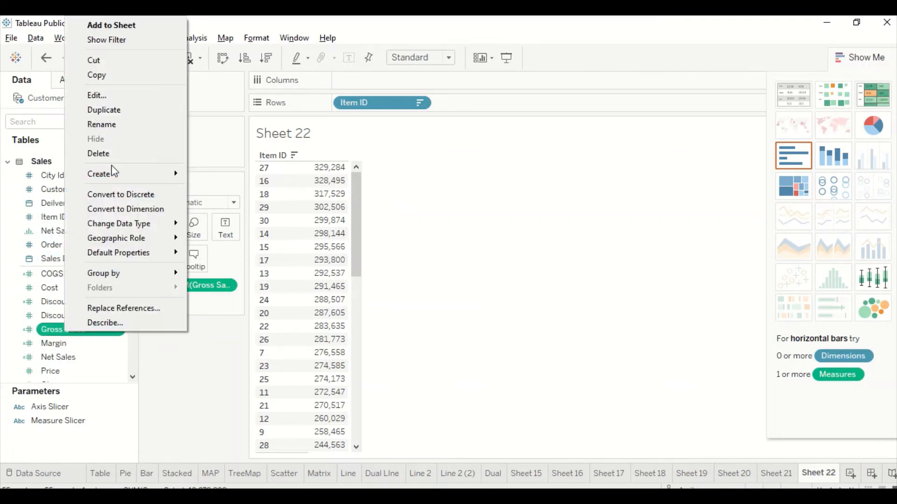
pyautogui.moveTo(113, 174)
pyautogui.click(245, 172)
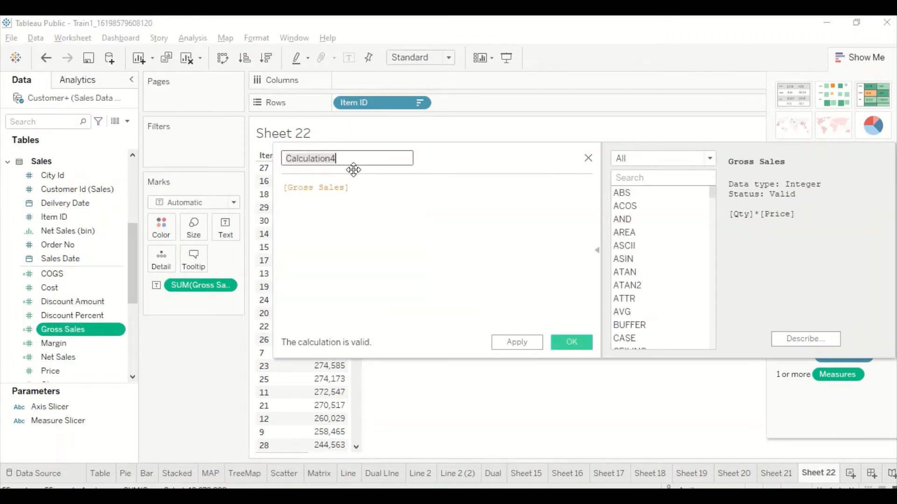
pyautogui.write('Rank')
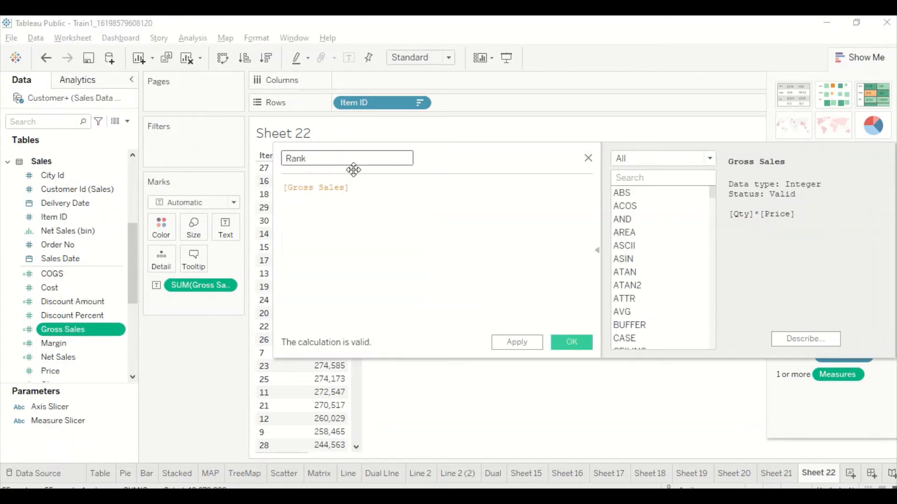
# Define the Rank calculation as Rank(Sum([Gross Sales]),'desc') and save it.
pyautogui.click(349, 187)
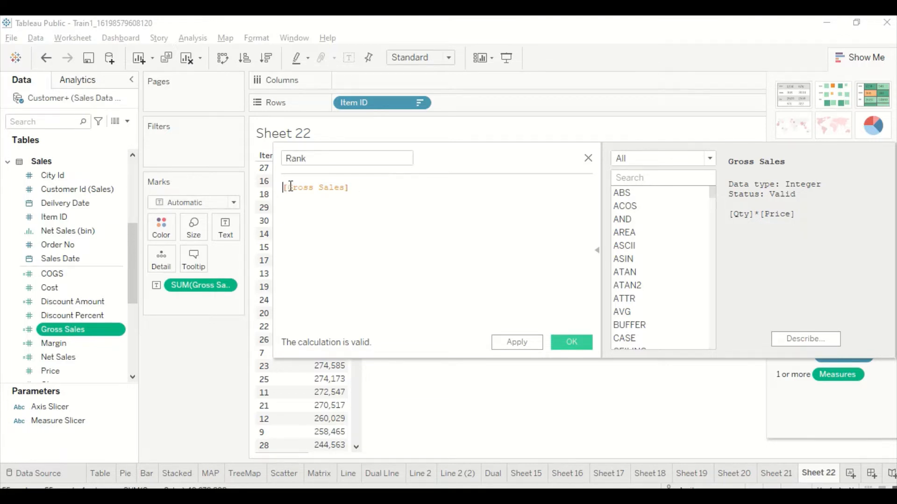
pyautogui.write('Ran')
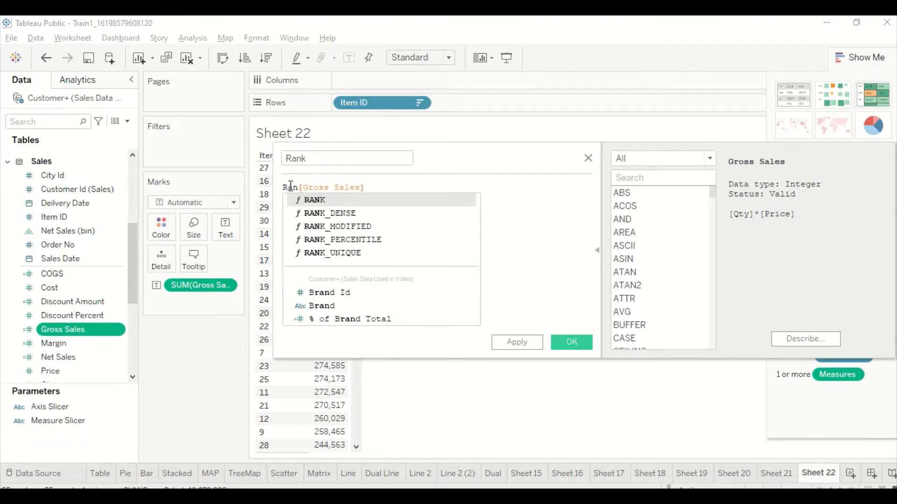
pyautogui.write('k')
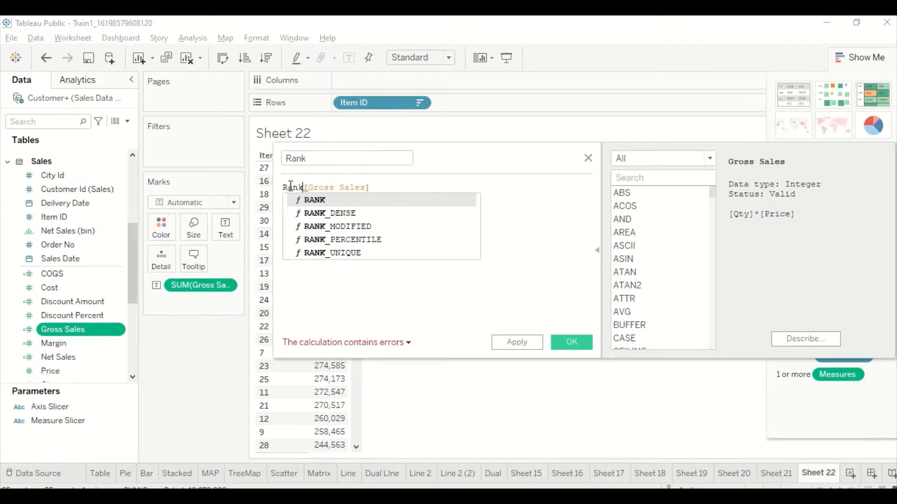
pyautogui.write('(')
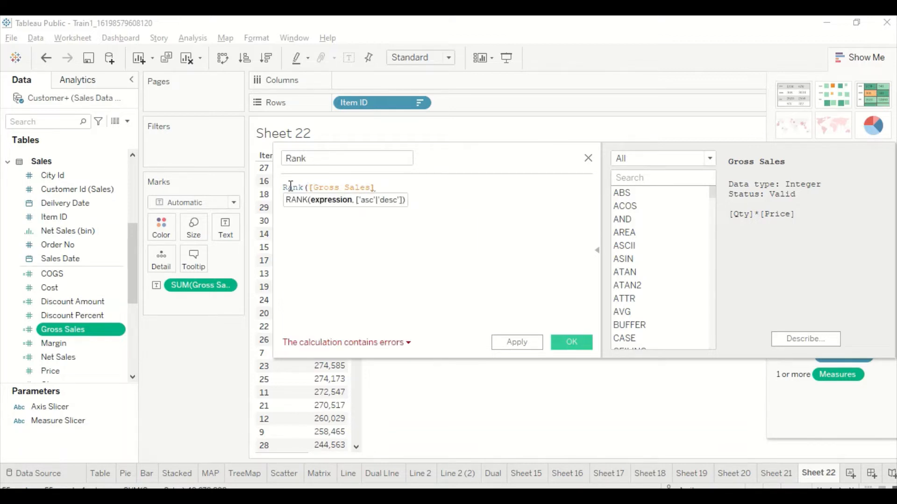
pyautogui.write('Sum(')
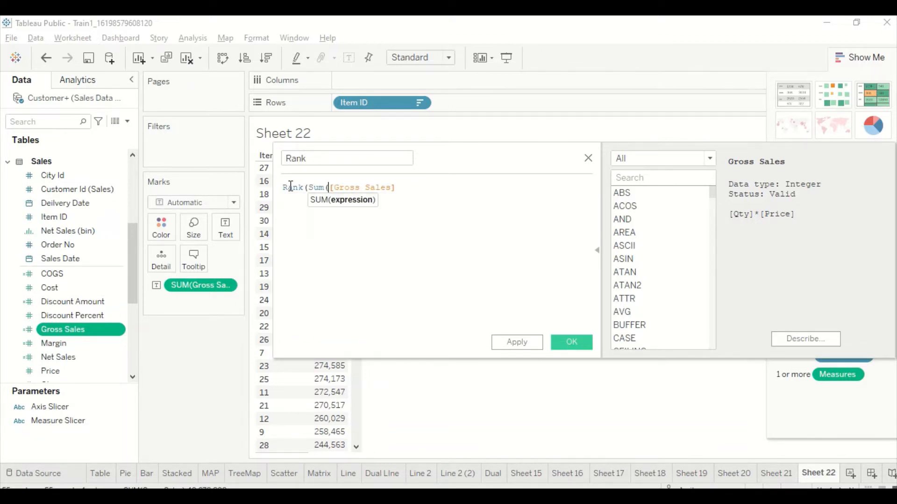
pyautogui.press('End')
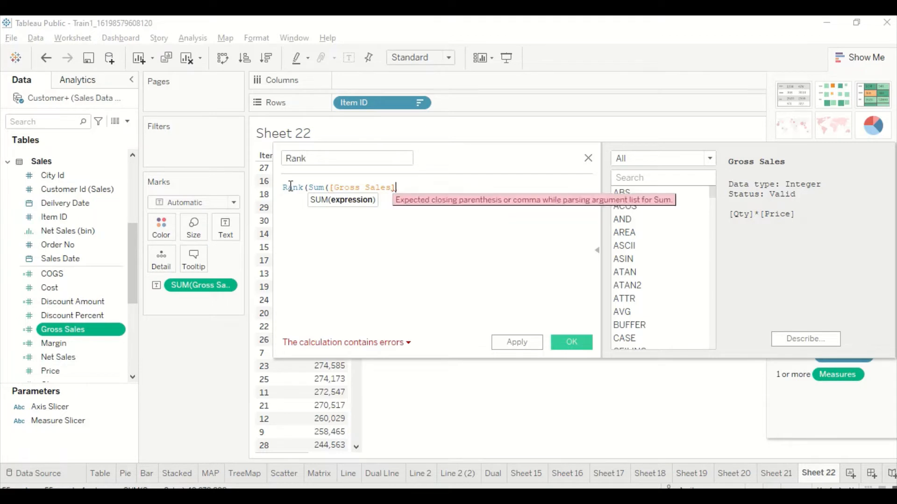
pyautogui.write('),')
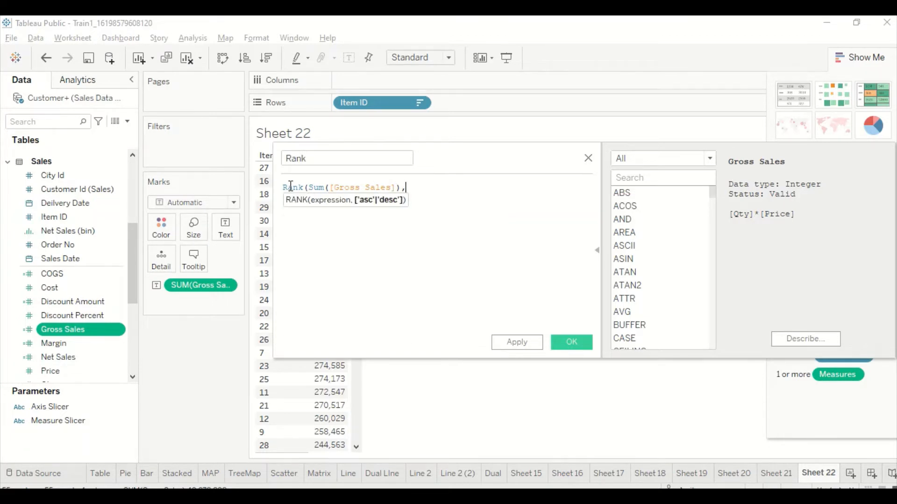
pyautogui.write("''")
pyautogui.press('Left')
pyautogui.write("desc')")
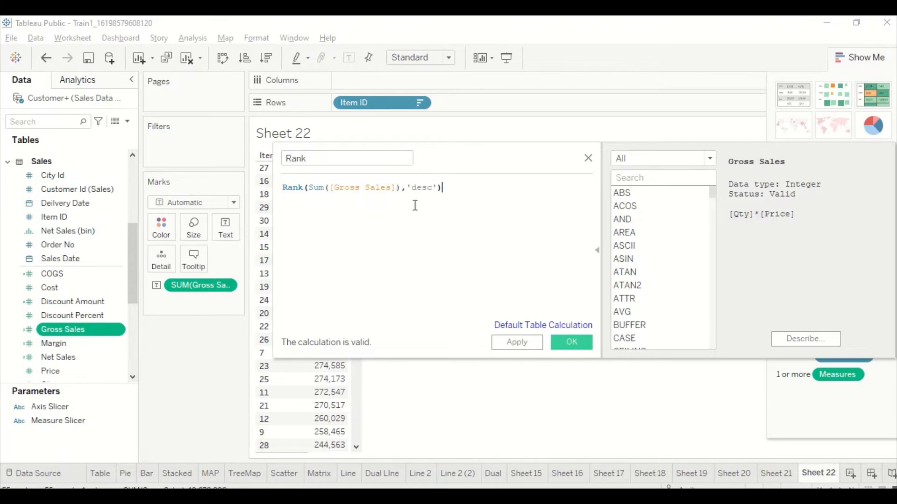
pyautogui.click(571, 342)
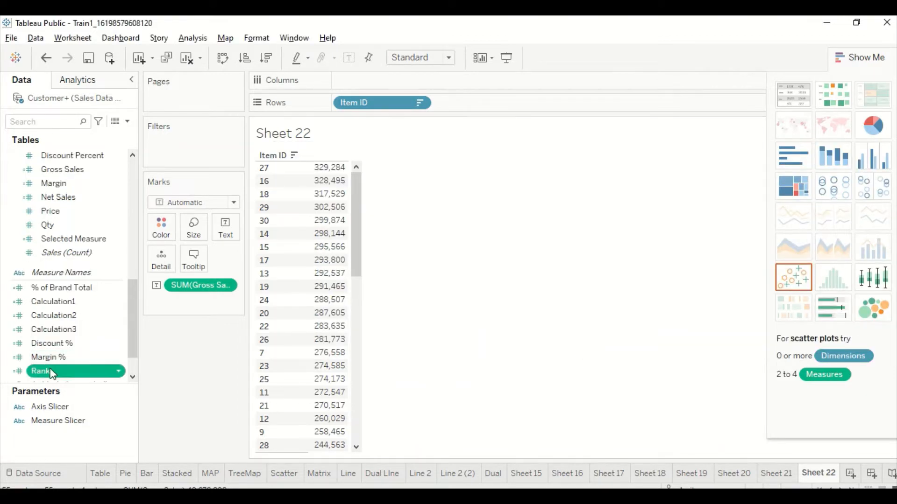
# Add Rank as a column beside Gross Sales in the Item ID table and review the ranking through the list.
pyautogui.moveTo(52, 373); pyautogui.dragTo(330, 270)
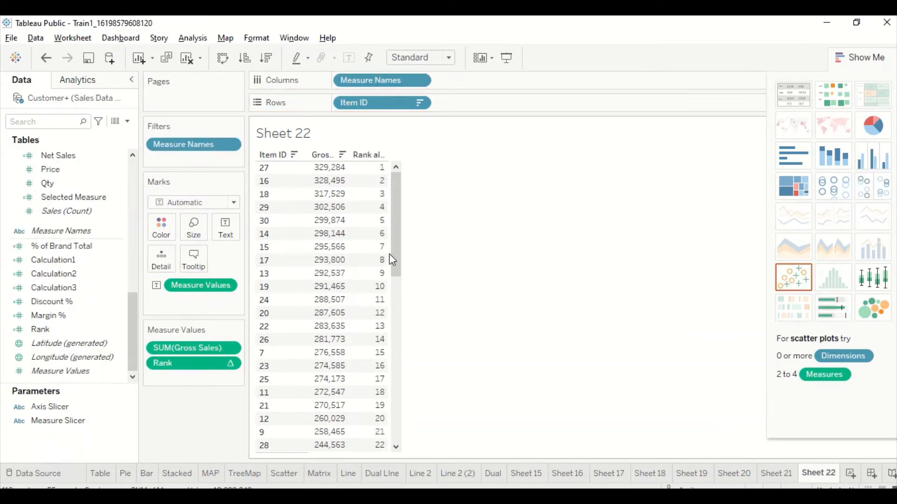
pyautogui.scroll(-9, 391, 259)
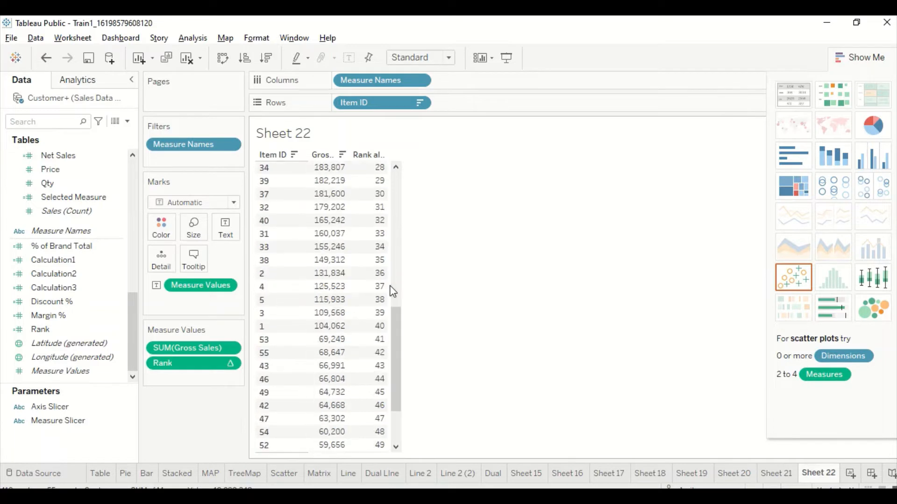
pyautogui.scroll(9, 392, 292)
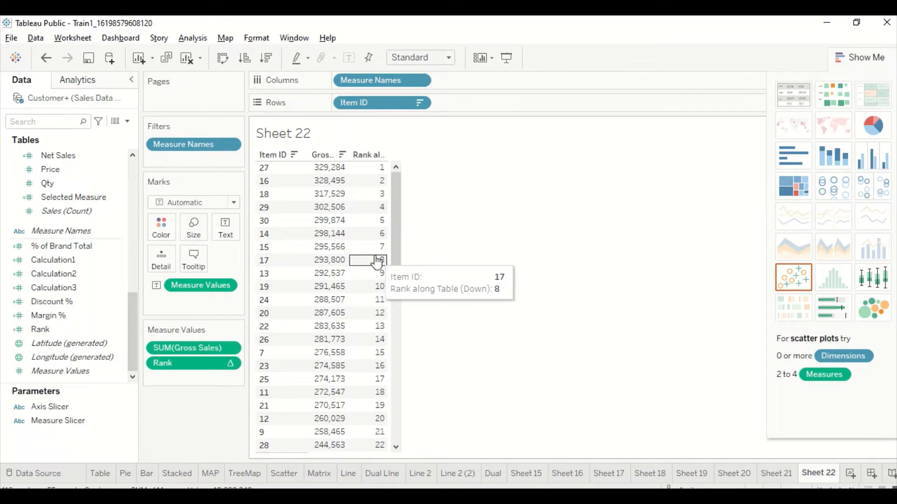
# Add Rank to the Order No table on Sheet 21 and examine how orders with equal gross sales are ranked.
pyautogui.click(777, 472)
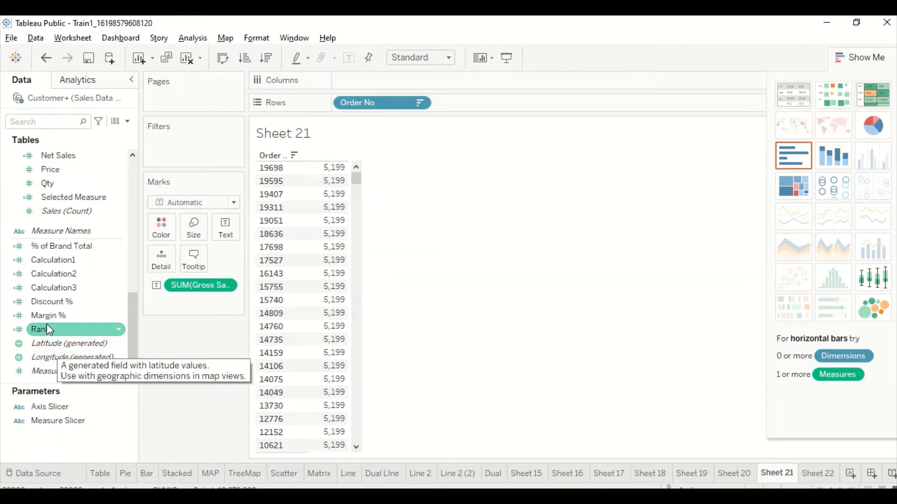
pyautogui.moveTo(56, 329); pyautogui.dragTo(321, 201)
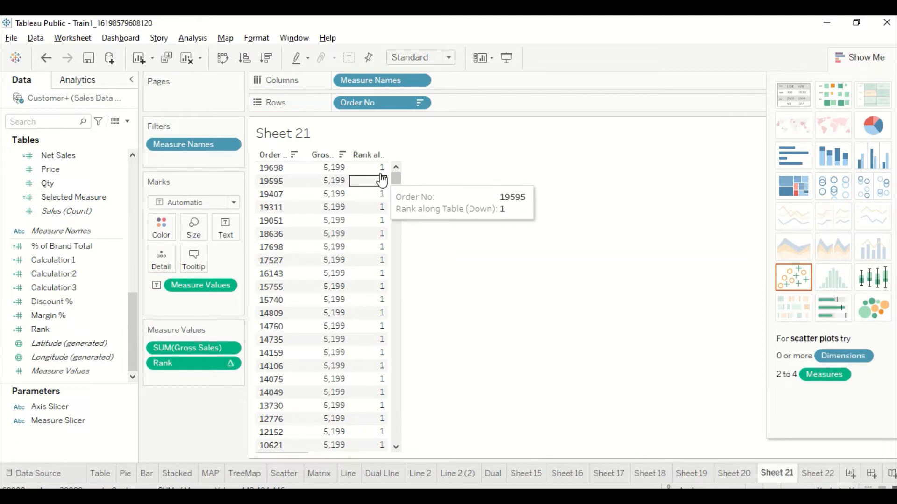
pyautogui.scroll(-4, 379, 187)
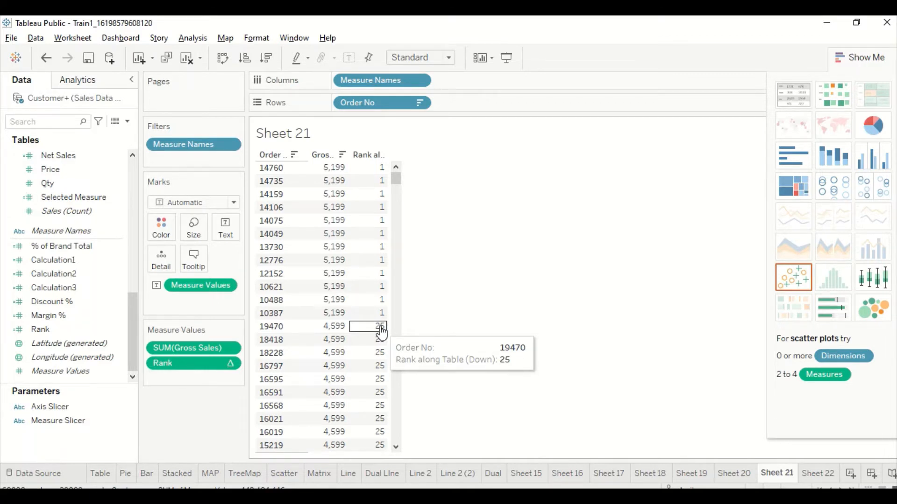
pyautogui.scroll(-8, 381, 334)
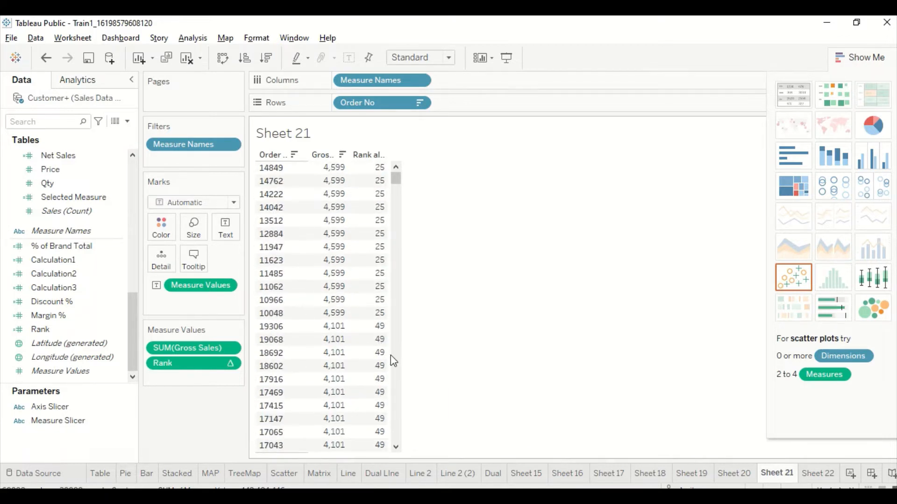
pyautogui.scroll(-9, 386, 354)
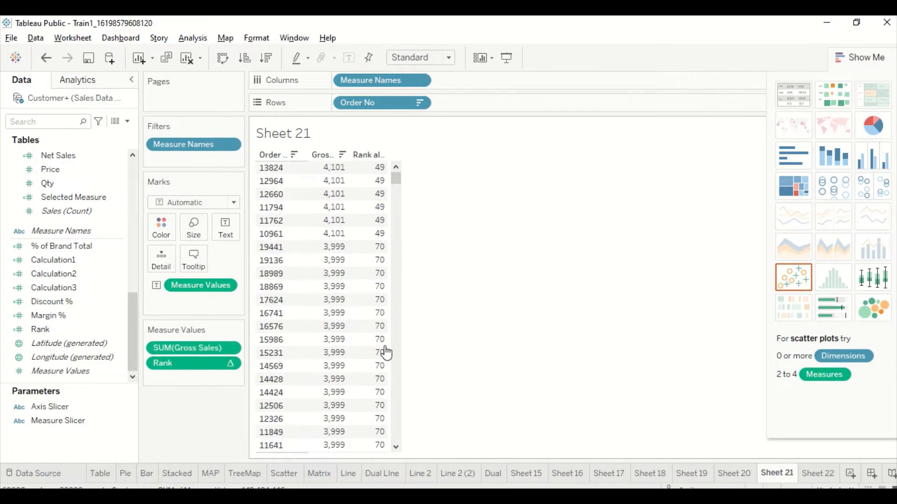
pyautogui.scroll(7, 382, 345)
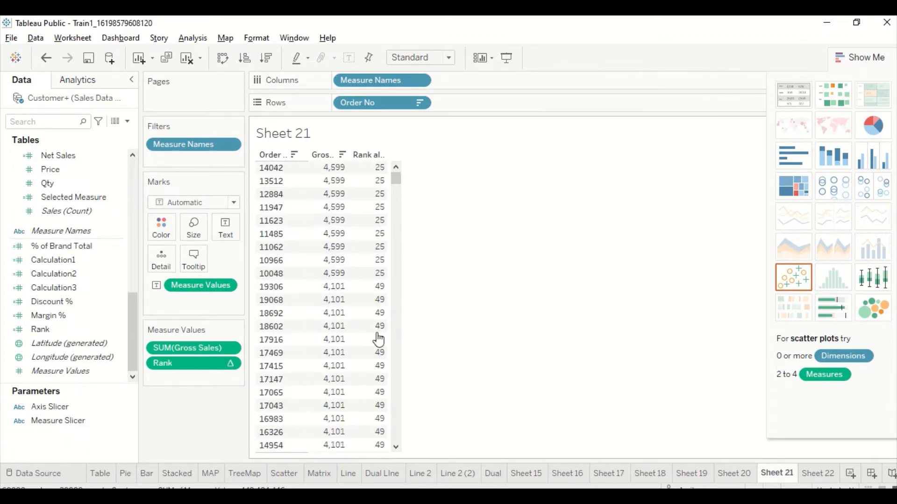
pyautogui.scroll(8, 378, 340)
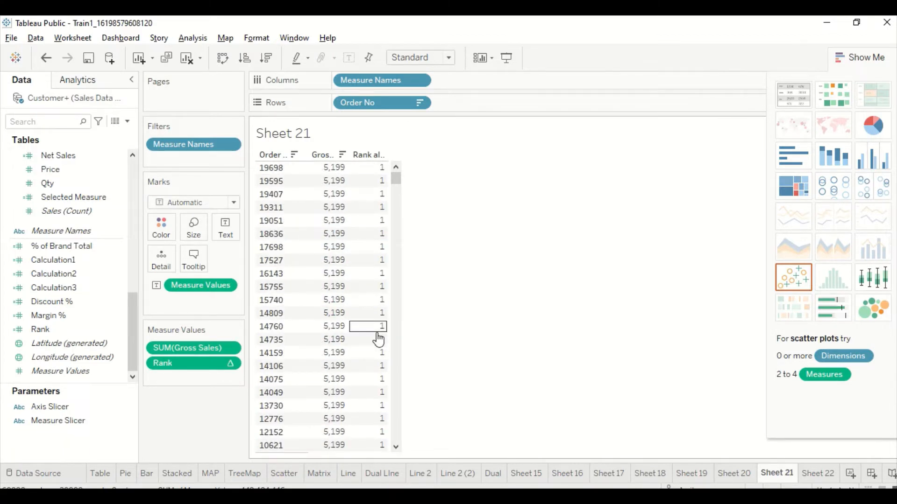
pyautogui.hotkey('alt', 'Tab')
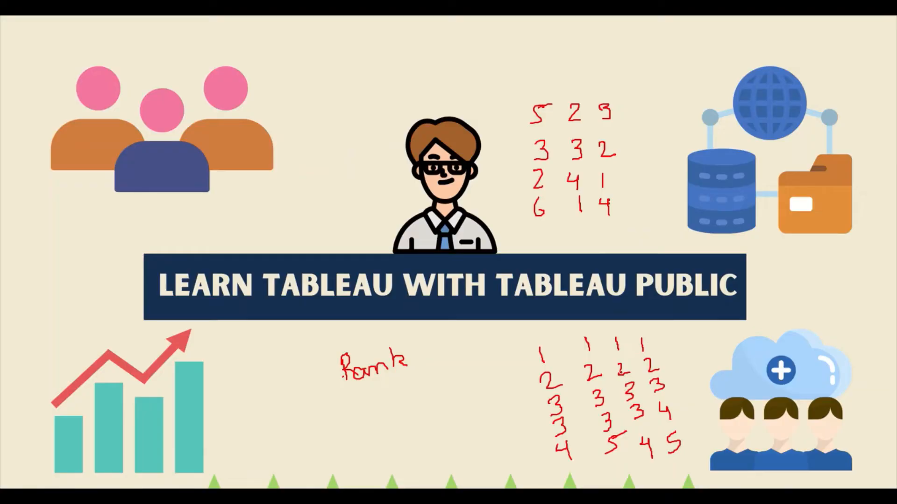
pyautogui.moveTo(593, 345)
pyautogui.mouseDown()
pyautogui.moveTo(584, 333)
pyautogui.moveTo(573, 359)
pyautogui.moveTo(594, 437)
pyautogui.moveTo(626, 463)
pyautogui.moveTo(635, 422)
pyautogui.moveTo(612, 390)
pyautogui.moveTo(600, 346)
pyautogui.moveTo(584, 330)
pyautogui.moveTo(549, 330)
pyautogui.moveTo(542, 303)
pyautogui.moveTo(559, 325)
pyautogui.mouseUp()
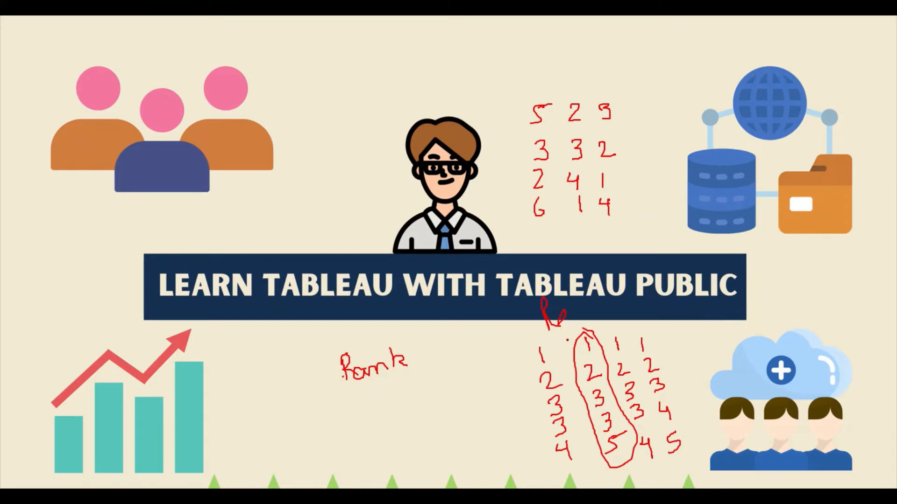
pyautogui.moveTo(563, 322)
pyautogui.mouseDown()
pyautogui.moveTo(596, 315)
pyautogui.moveTo(577, 329)
pyautogui.mouseUp()
pyautogui.moveTo(775, 251); pyautogui.dragTo(775, 280)
pyautogui.click(772, 290)
pyautogui.moveTo(765, 315); pyautogui.dragTo(774, 321)
pyautogui.moveTo(779, 315); pyautogui.dragTo(784, 312)
pyautogui.moveTo(760, 356); pyautogui.dragTo(773, 369)
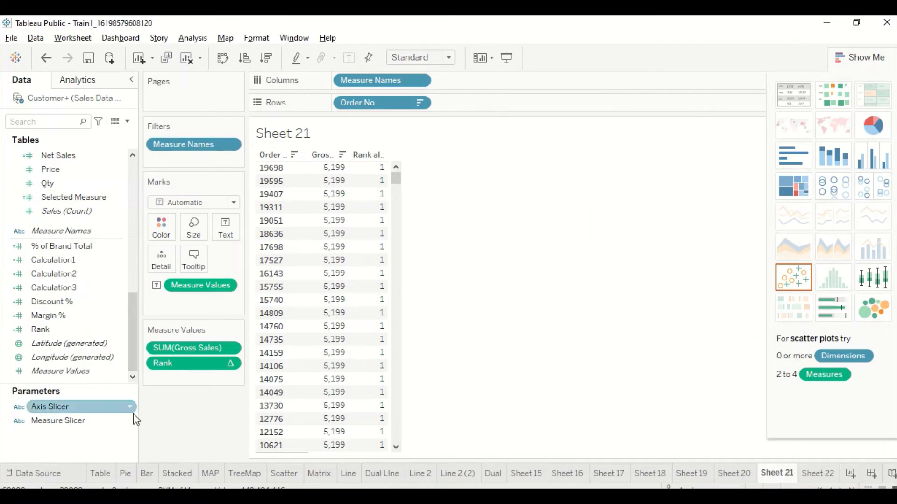
# Create another calculated field based on the Gross Sales measure.
pyautogui.scroll(2, 57, 284)
pyautogui.click(57, 280)
pyautogui.scroll(2, 58, 236)
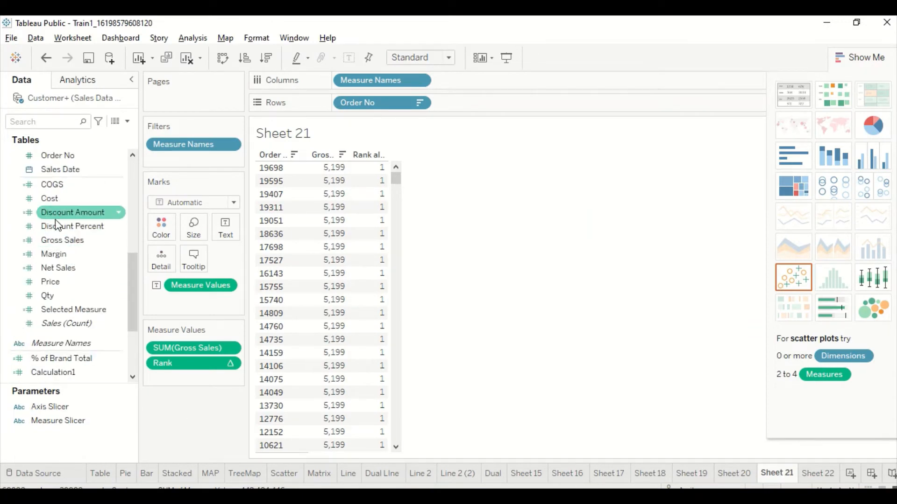
pyautogui.scroll(1, 60, 217)
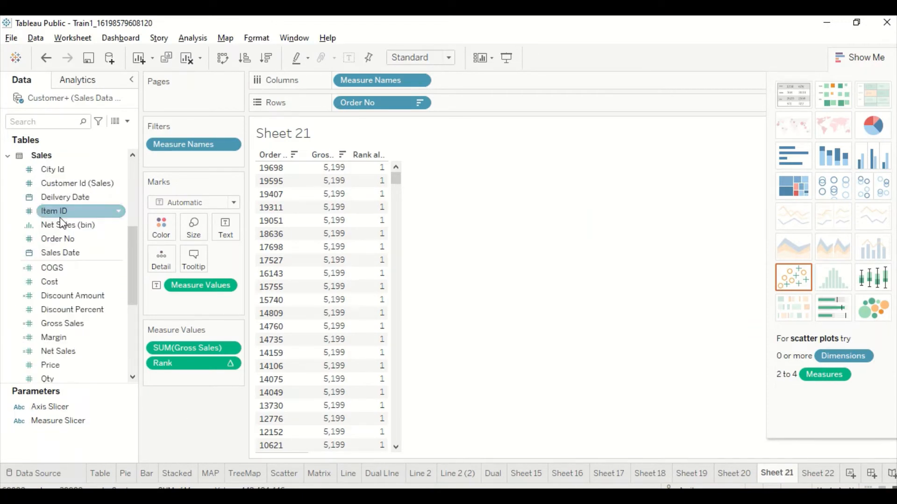
pyautogui.scroll(-2, 76, 248)
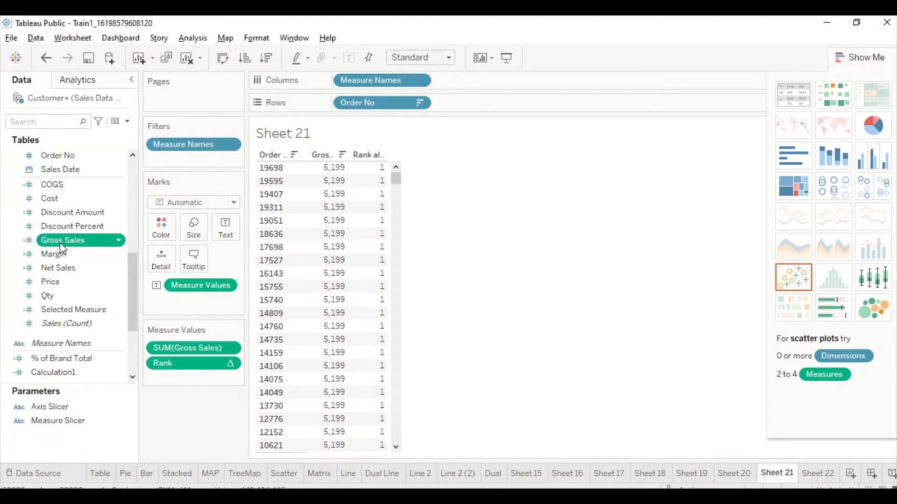
pyautogui.rightClick(60, 242)
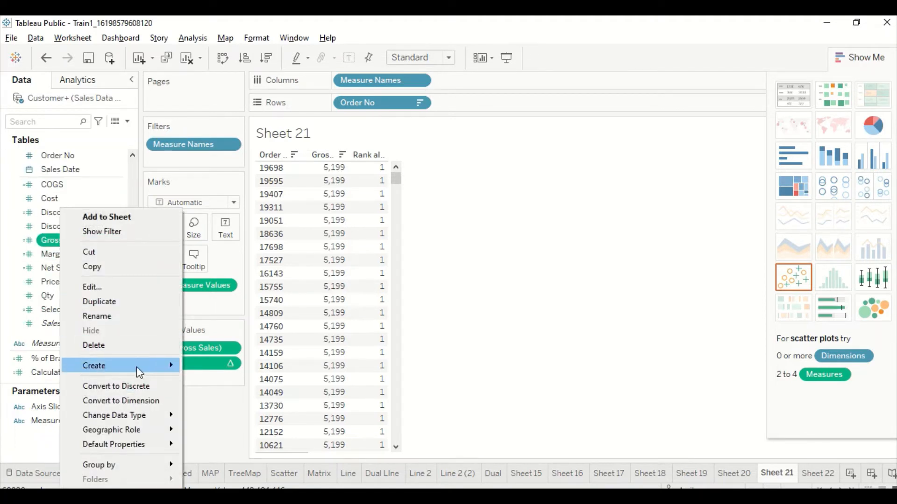
pyautogui.moveTo(164, 365)
pyautogui.click(216, 368)
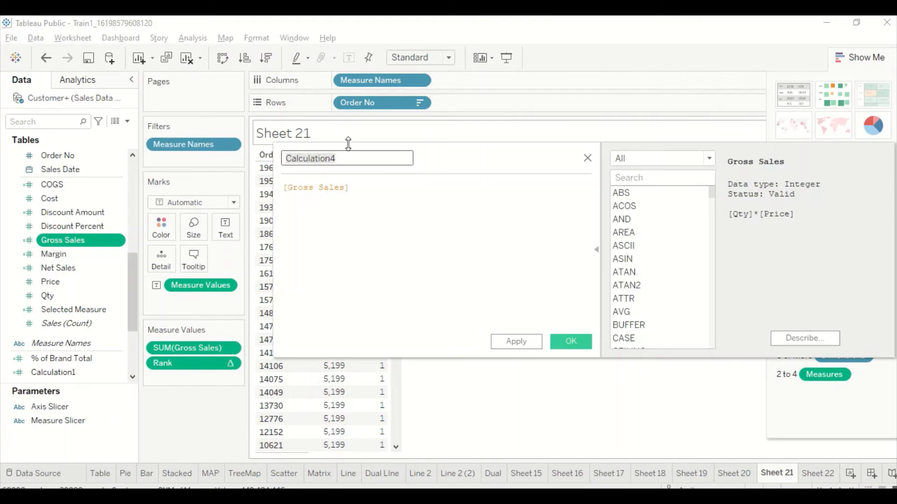
# Define the calculation as RANK_DENSE(sum([Gross Sales]),'desc').
pyautogui.click(285, 189)
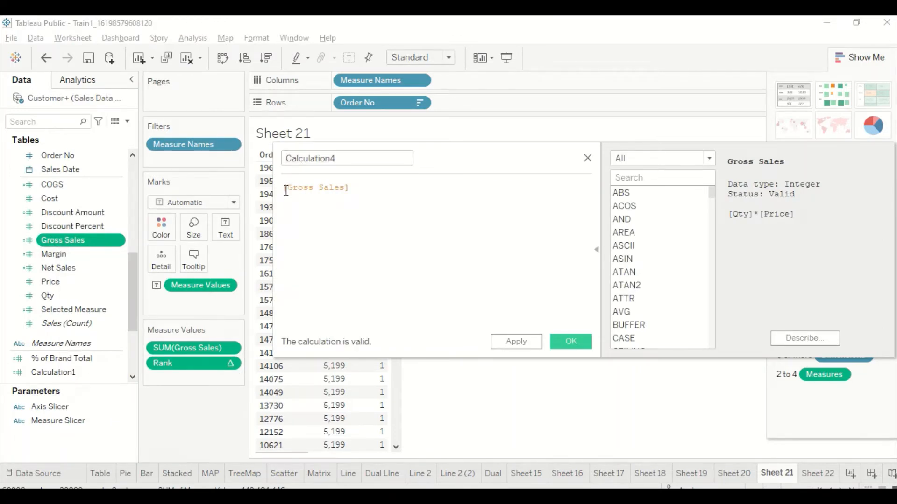
pyautogui.write('Rank')
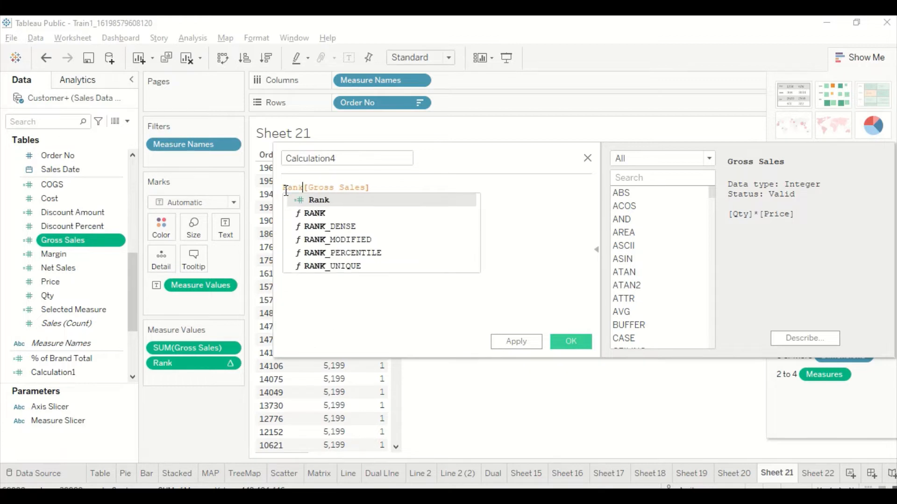
pyautogui.press('Down')
pyautogui.press('Down')
pyautogui.press('Return')
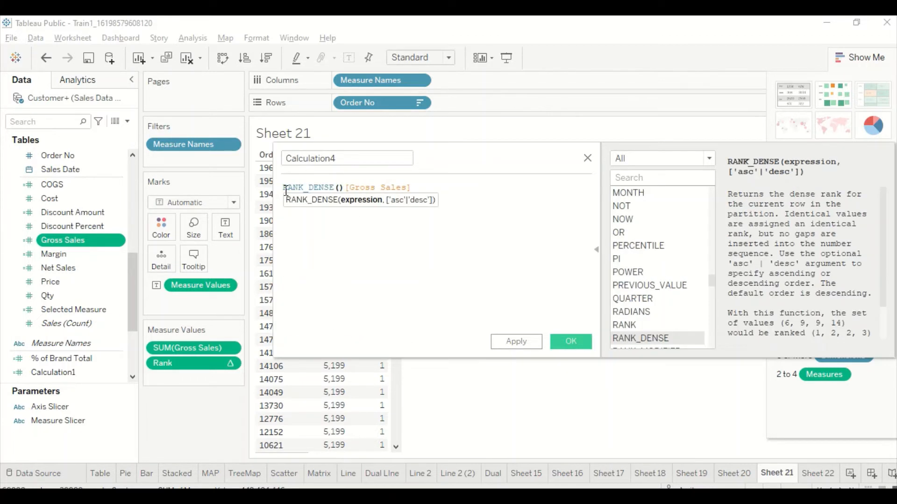
pyautogui.press('Right')
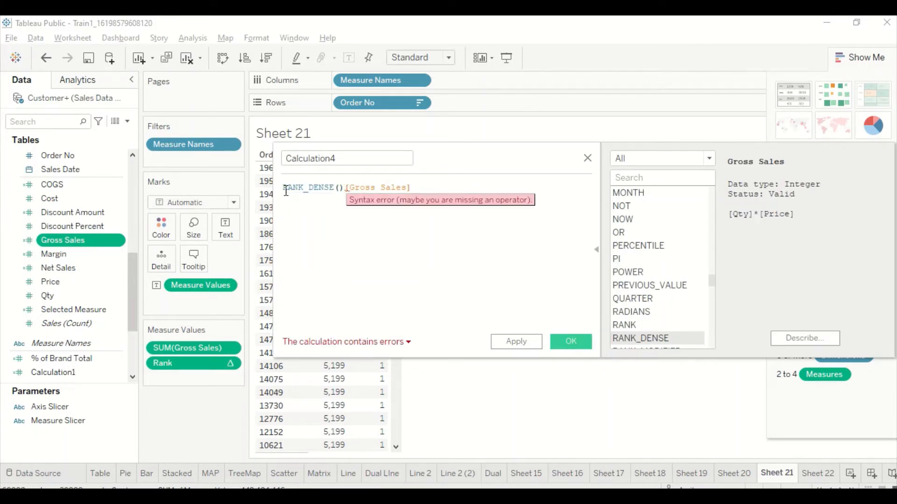
pyautogui.press('BackSpace')
pyautogui.write('sum')
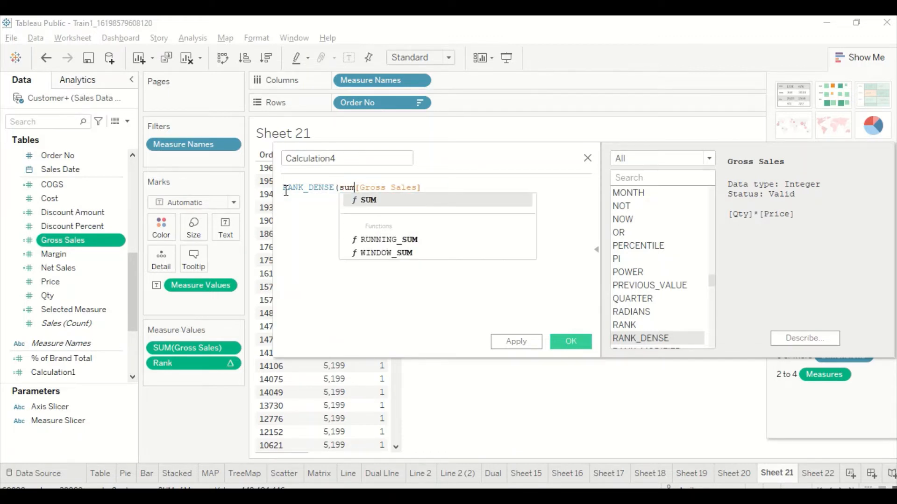
pyautogui.write('(')
pyautogui.press('End')
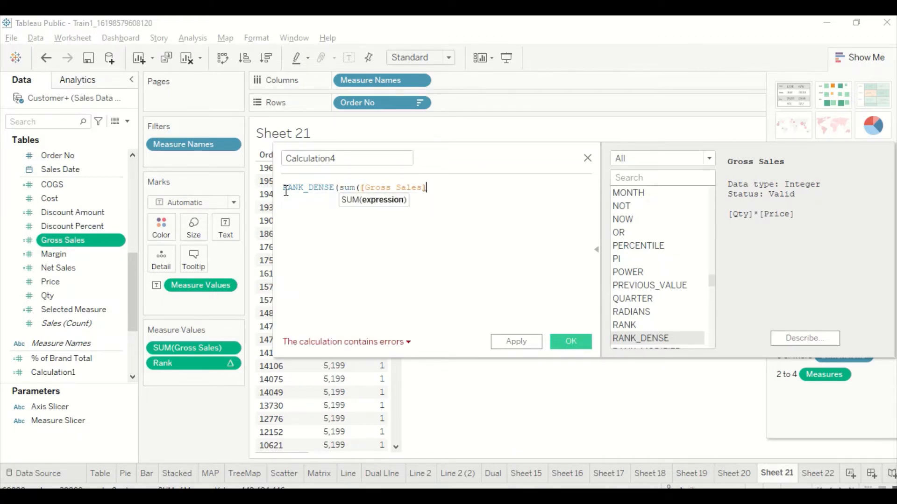
pyautogui.write(')')
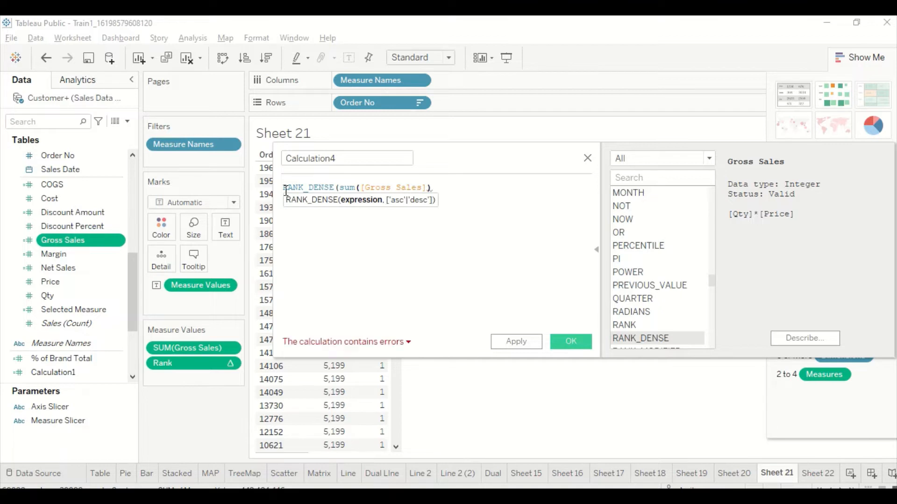
pyautogui.write(",''")
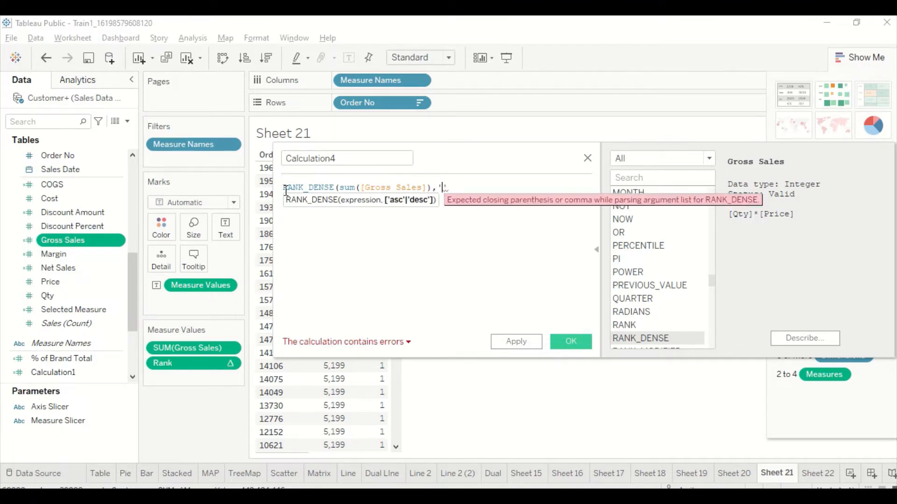
pyautogui.write('desc')
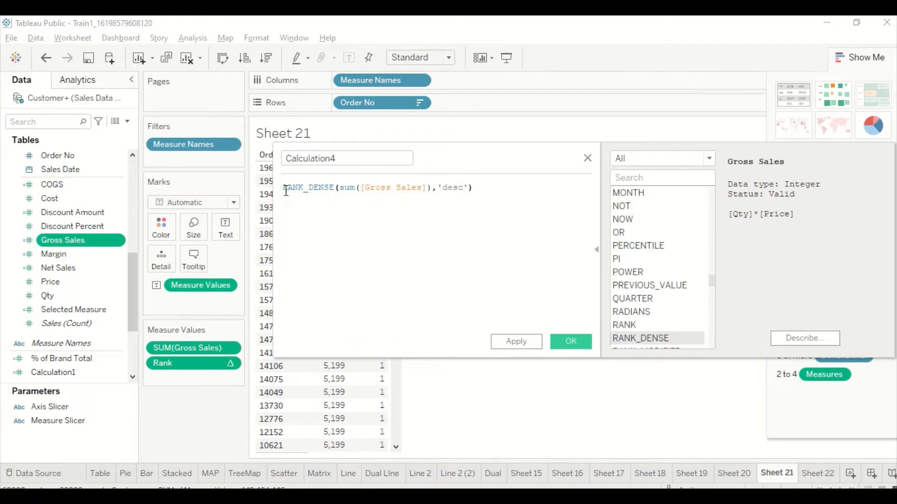
# Name the dense ranking calculation Rank Dense and save it.
pyautogui.click(356, 161)
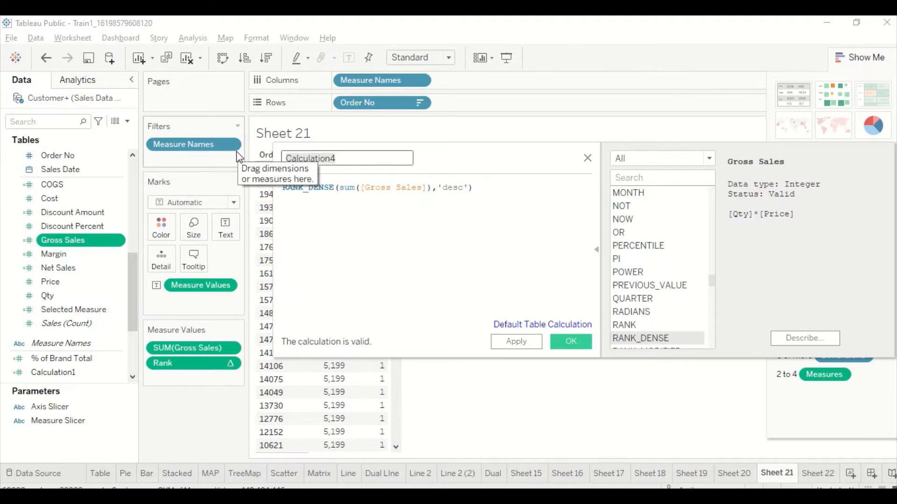
pyautogui.hotkey('ctrl', 'a')
pyautogui.write('Rank De')
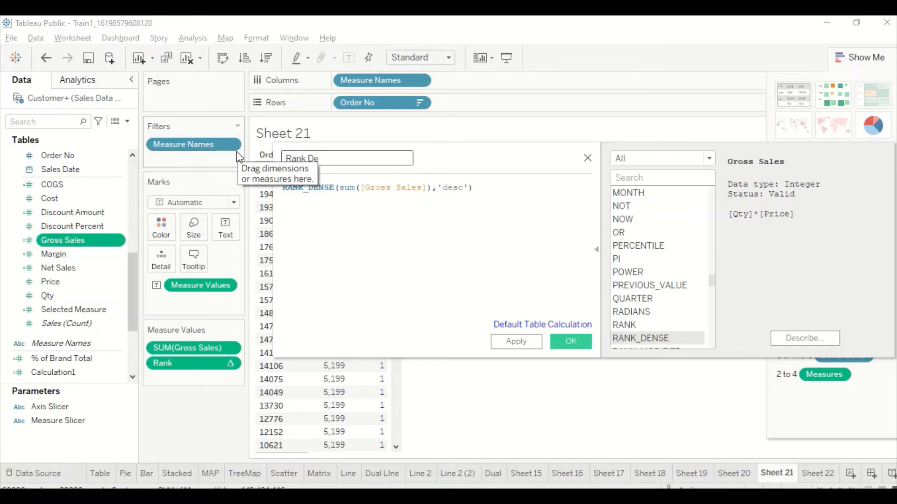
pyautogui.write('nse')
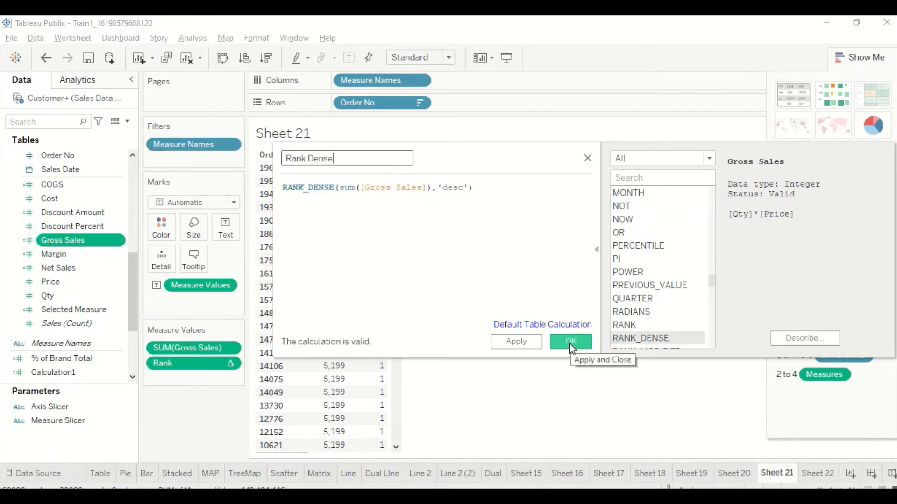
pyautogui.click(570, 344)
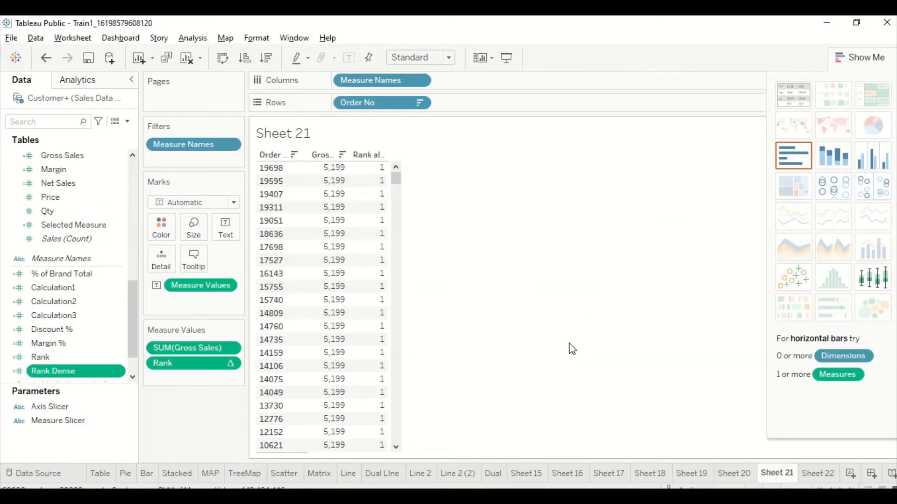
# Add Rank Dense beside Rank in the Item ID table on Sheet 22 and compare both rankings through the list.
pyautogui.click(824, 474)
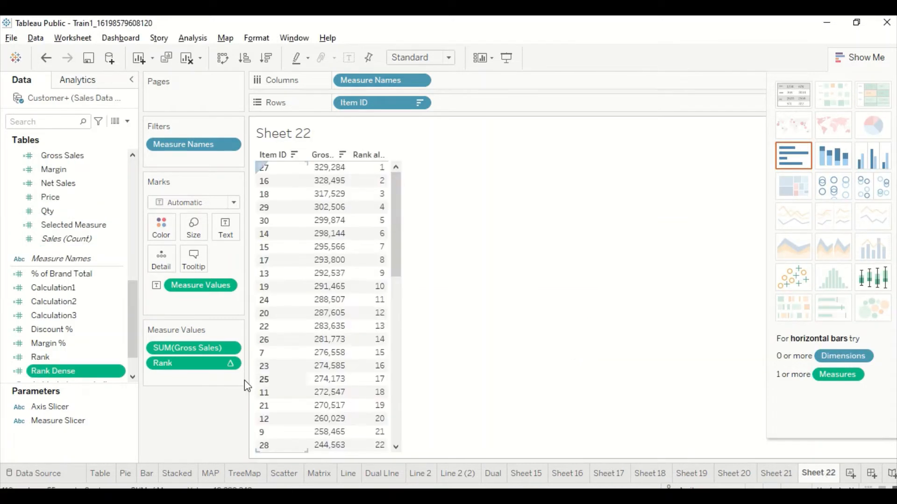
pyautogui.moveTo(61, 379); pyautogui.dragTo(382, 242)
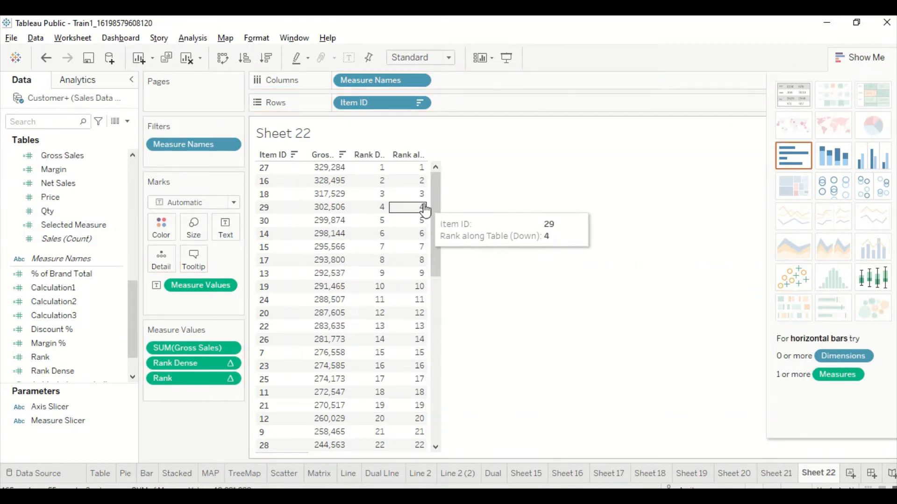
pyautogui.scroll(-6, 413, 276)
pyautogui.scroll(-5, 413, 299)
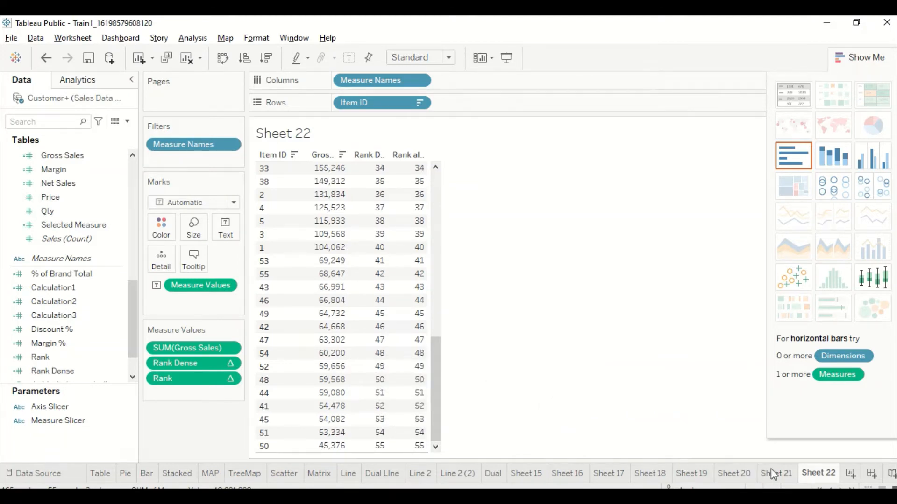
# Add Rank Dense to the Order No table on Sheet 21 and compare it with Rank for orders with equal gross sales.
pyautogui.click(786, 478)
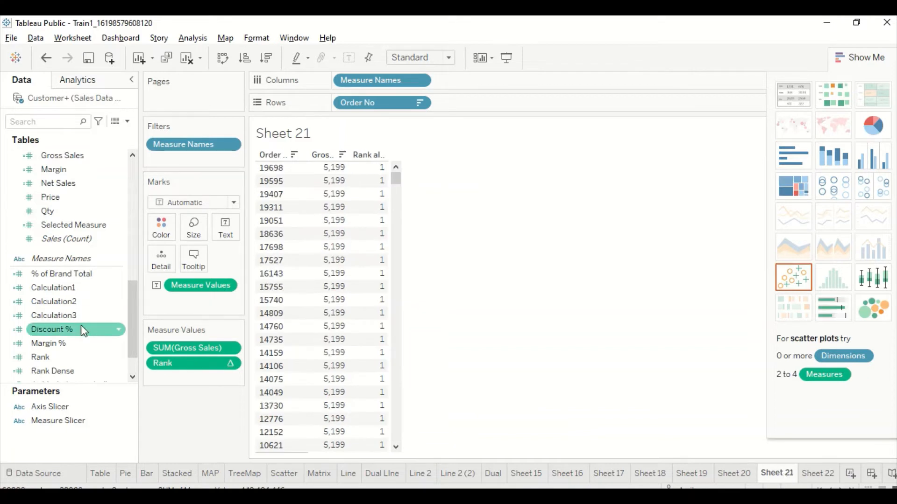
pyautogui.moveTo(74, 370); pyautogui.dragTo(365, 266)
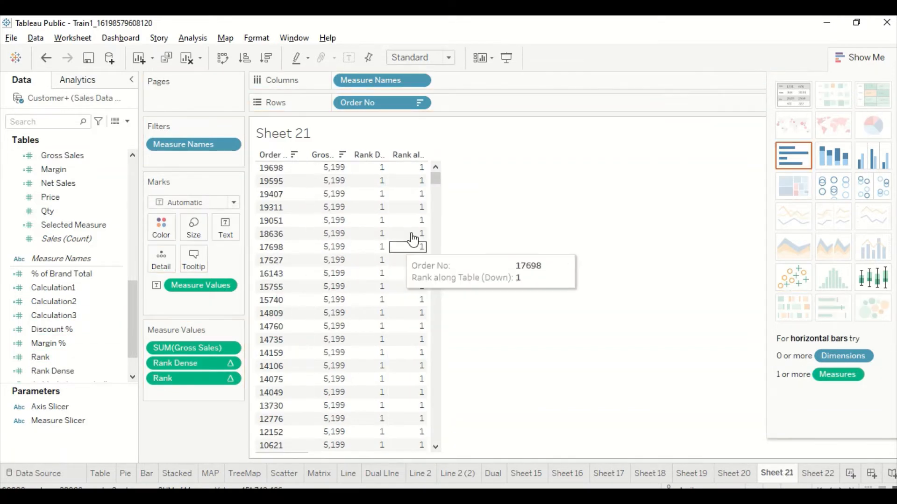
pyautogui.scroll(-2, 402, 207)
pyautogui.scroll(-1, 402, 207)
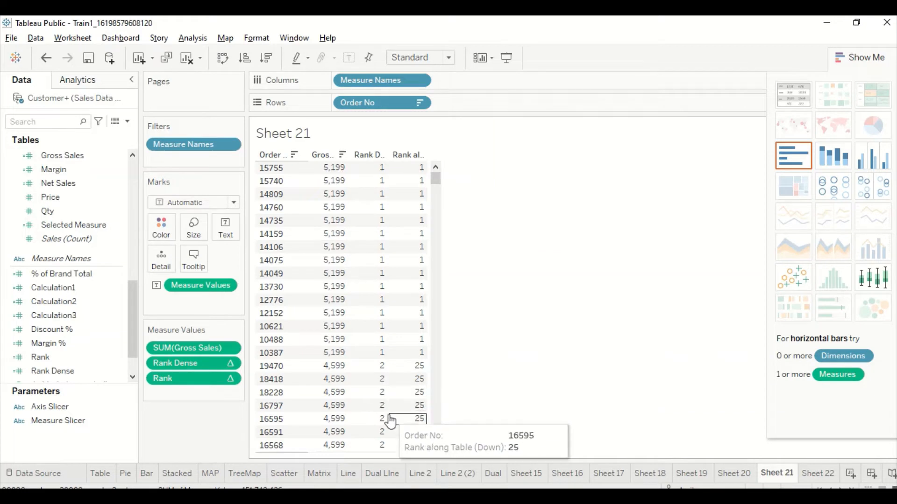
pyautogui.scroll(-4, 389, 420)
pyautogui.scroll(-6, 388, 420)
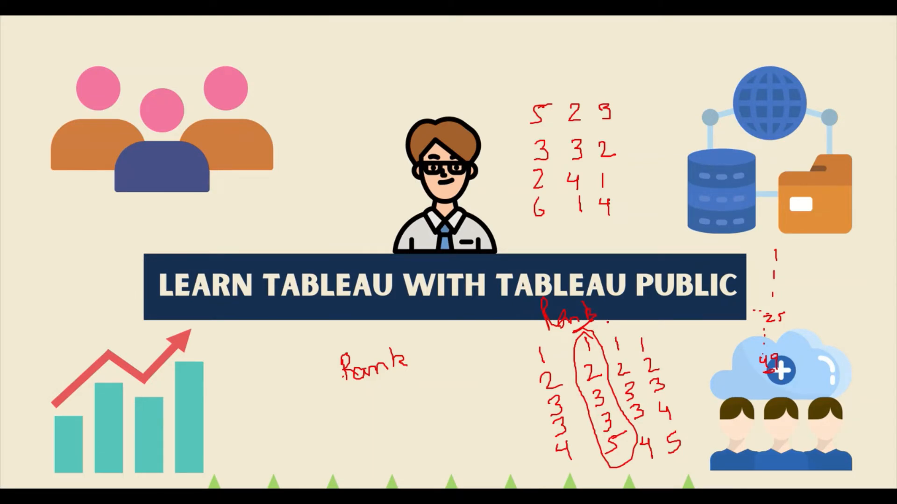
pyautogui.moveTo(597, 323)
pyautogui.mouseDown()
pyautogui.moveTo(617, 326)
pyautogui.moveTo(638, 313)
pyautogui.mouseUp()
pyautogui.moveTo(626, 344); pyautogui.dragTo(631, 349)
pyautogui.moveTo(638, 382); pyautogui.dragTo(656, 435)
pyautogui.click(797, 302)
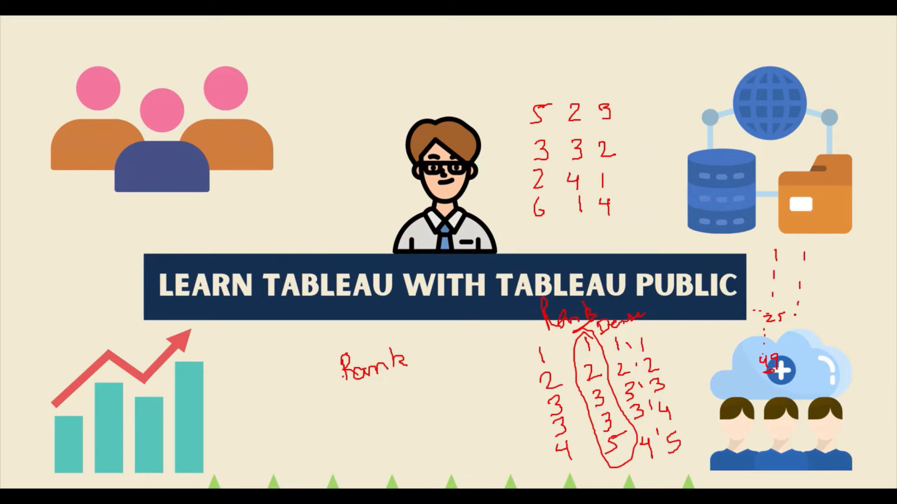
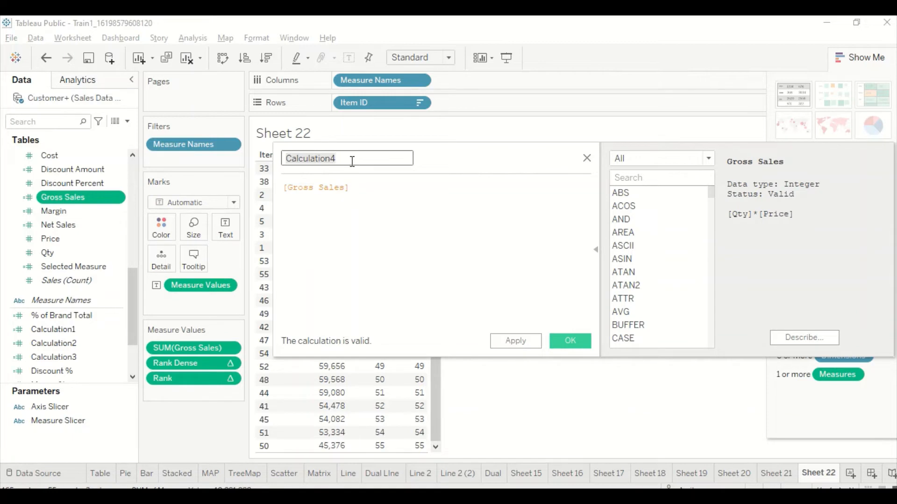
# Name the new gross sales calculation Rank Uni and begin editing its formula ahead of the Gross Sales field.
pyautogui.write('Rank')
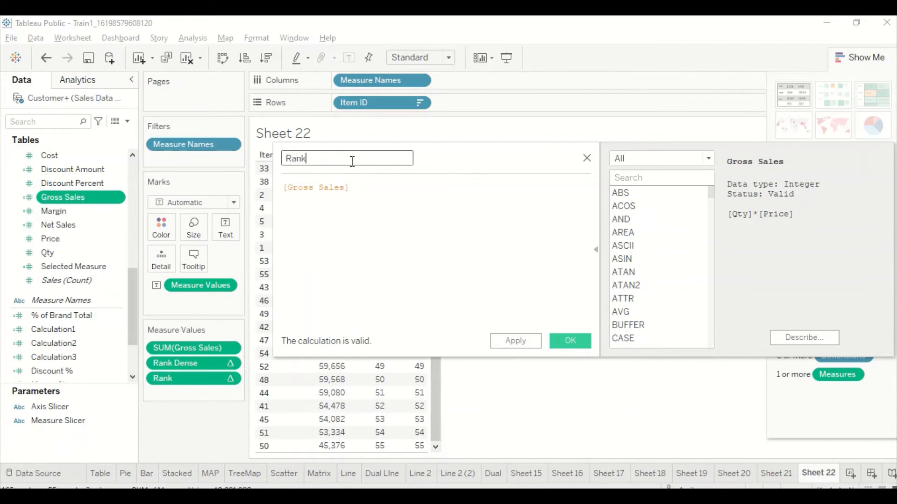
pyautogui.write(' Uni')
pyautogui.click(288, 190)
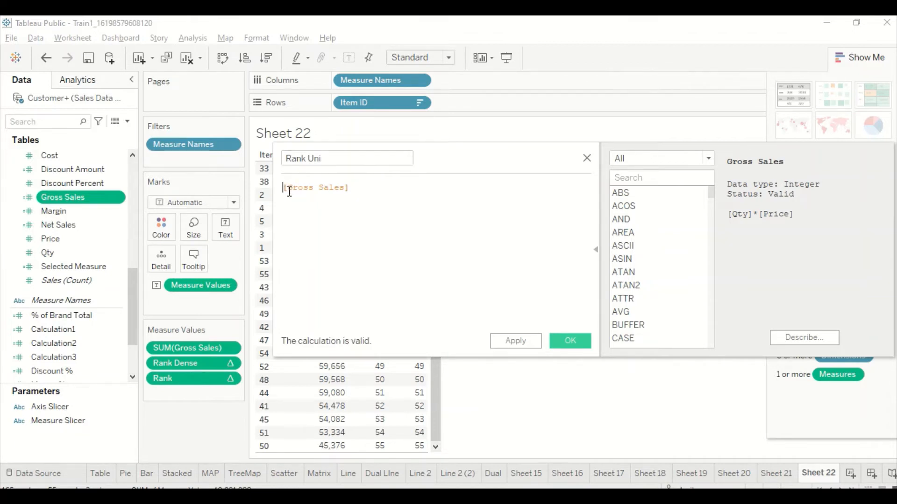
# Insert the RANK_UNIQUE function in front of [Gross Sales] so that the field becomes its expression.
pyautogui.write('Rank')
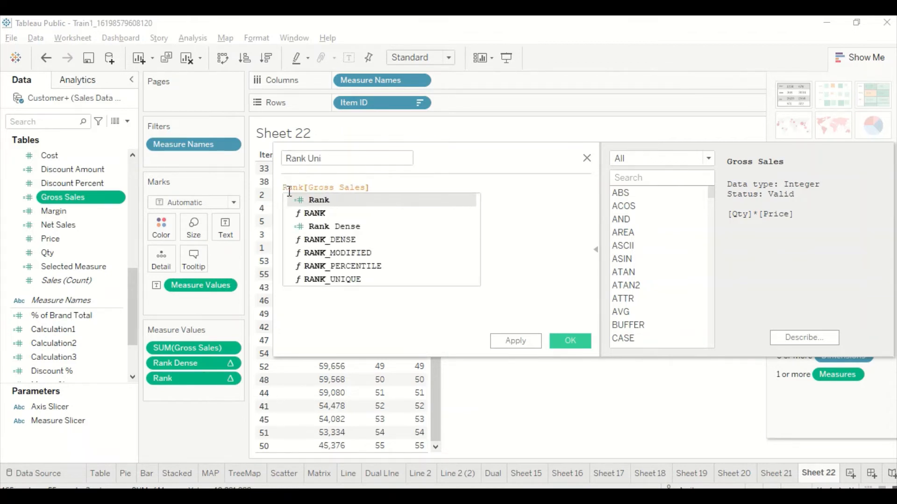
pyautogui.press('Down')
pyautogui.press('Down')
pyautogui.press('Down')
pyautogui.press('Down')
pyautogui.press('Down')
pyautogui.press('Down')
pyautogui.press('Return')
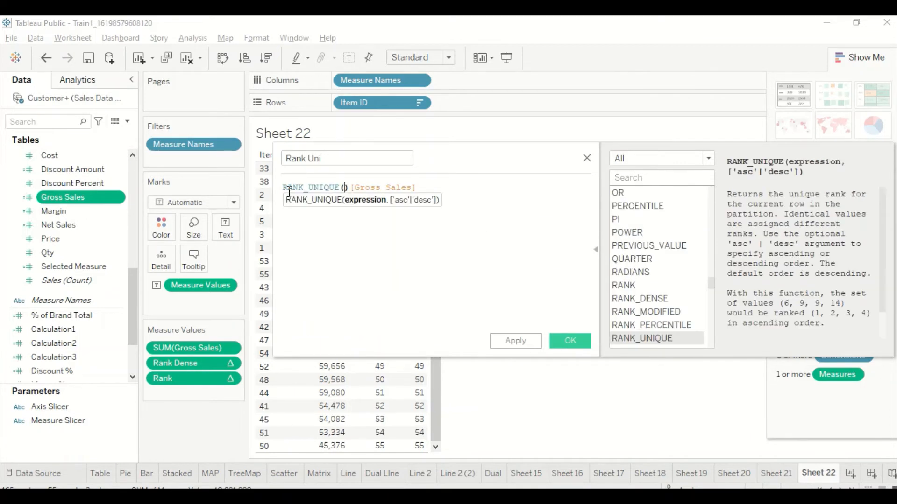
pyautogui.press('Delete')
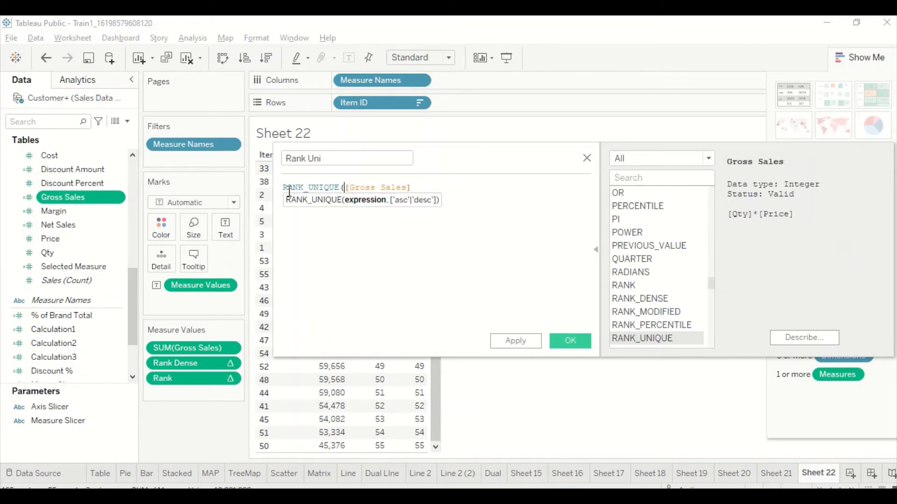
pyautogui.press('Right')
pyautogui.press('Right')
pyautogui.press('Right')
pyautogui.press('Right')
pyautogui.press('Right')
pyautogui.press('Right')
pyautogui.press('Right')
pyautogui.press('Right')
pyautogui.press('Right')
pyautogui.press('Right')
pyautogui.press('Right')
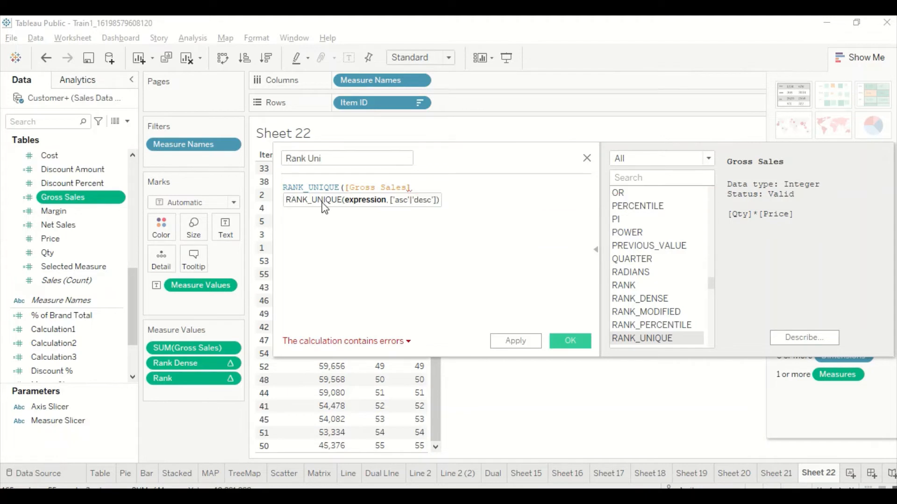
# Read the function reference for RANK_UNIQUE and RANK_MODIFIED.
pyautogui.click(638, 340)
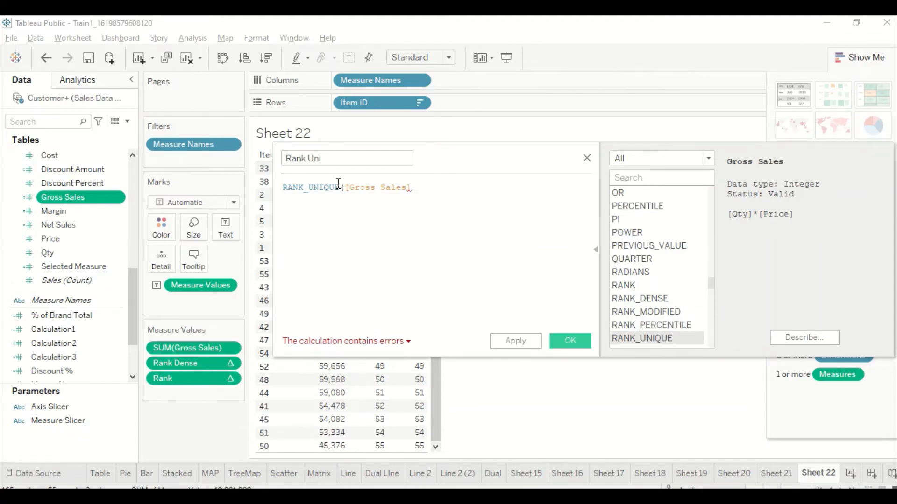
pyautogui.click(312, 188)
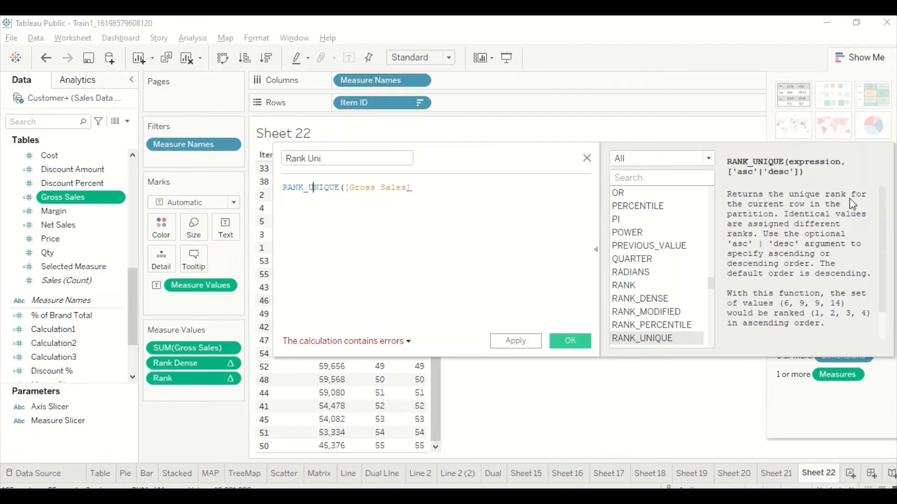
pyautogui.click(672, 312)
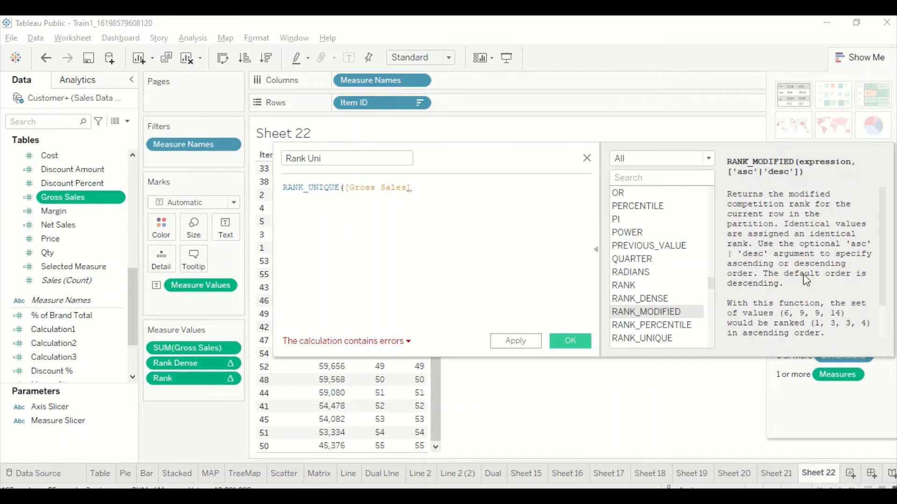
pyautogui.scroll(-1, 803, 275)
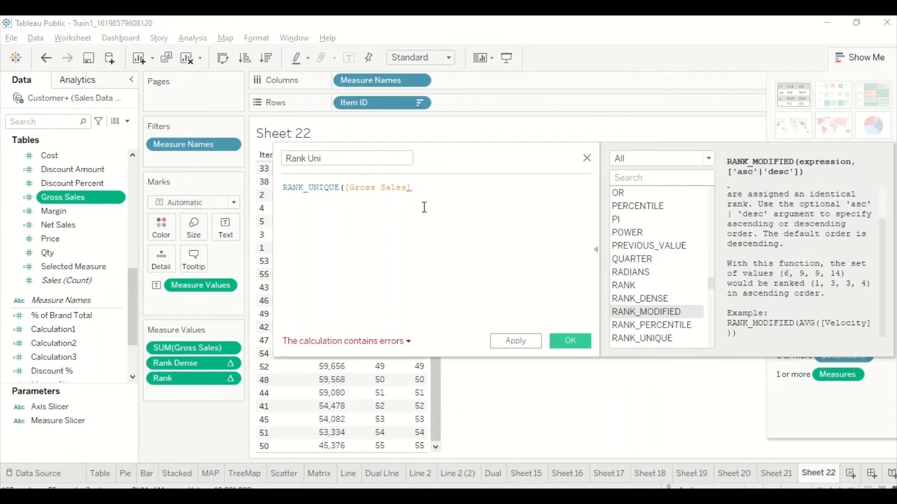
# Add the 'desc' order argument after [Gross Sales] and close the RANK_UNIQUE function.
pyautogui.click(414, 187)
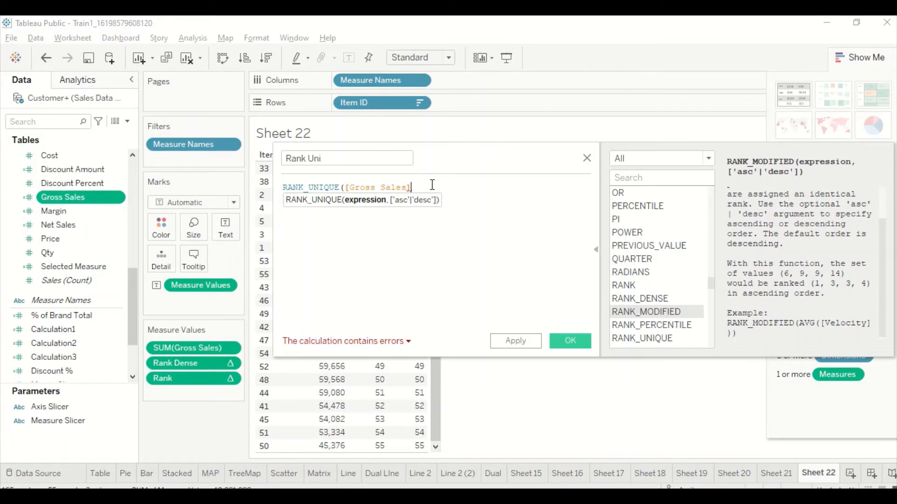
pyautogui.write(", '")
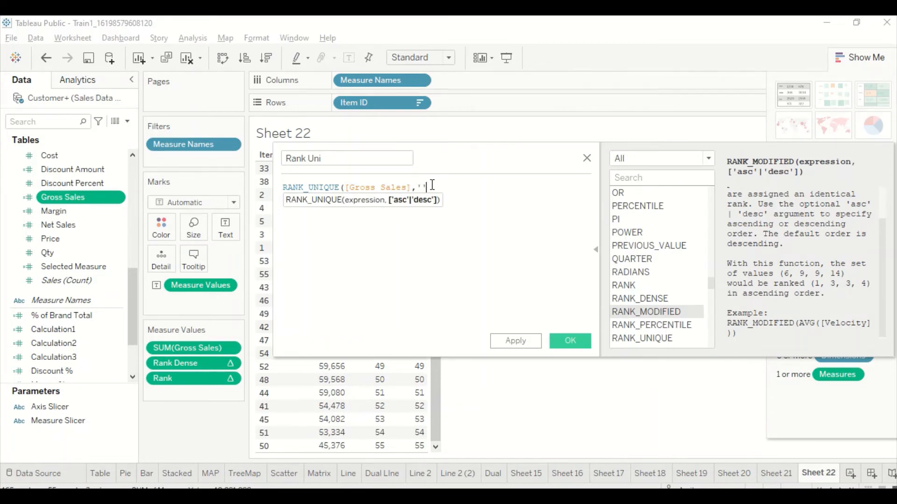
pyautogui.write('desc')
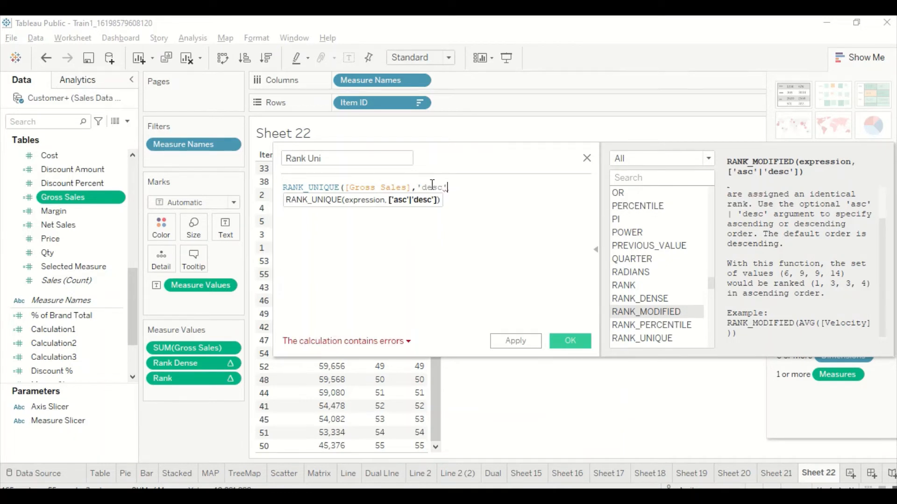
pyautogui.write(')')
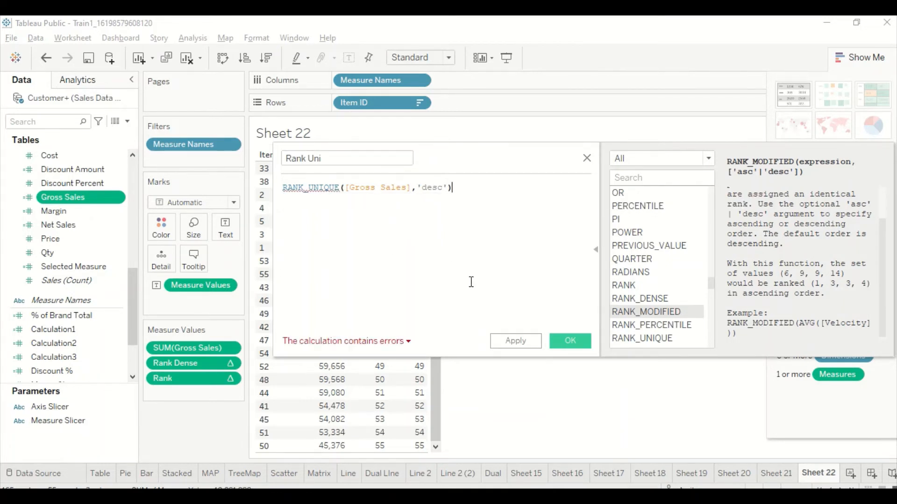
# Wrap [Gross Sales] in sum() to make the formula RANK_UNIQUE(sum([Gross Sales]),'desc') and save the calculation.
pyautogui.click(346, 189)
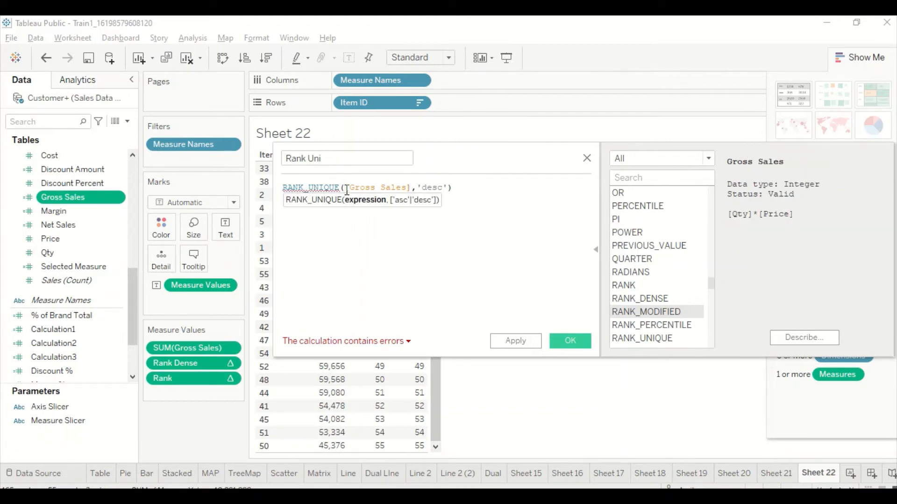
pyautogui.write('Sum')
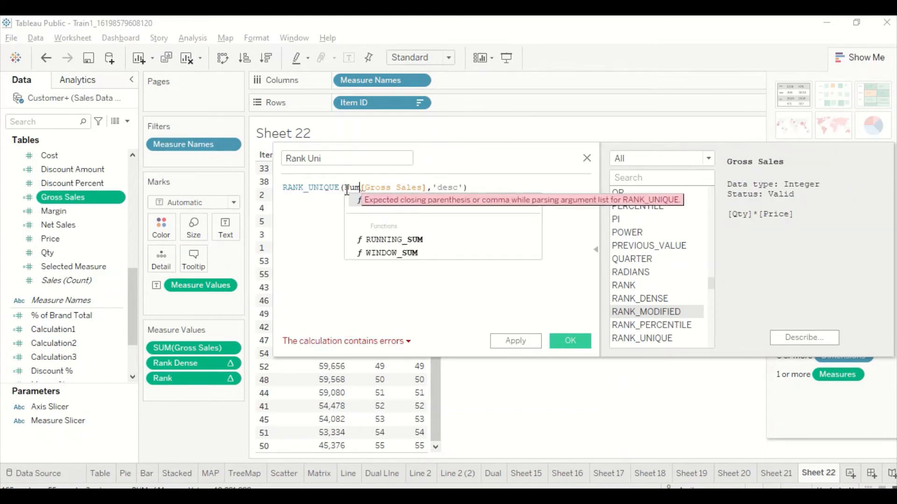
pyautogui.write('(')
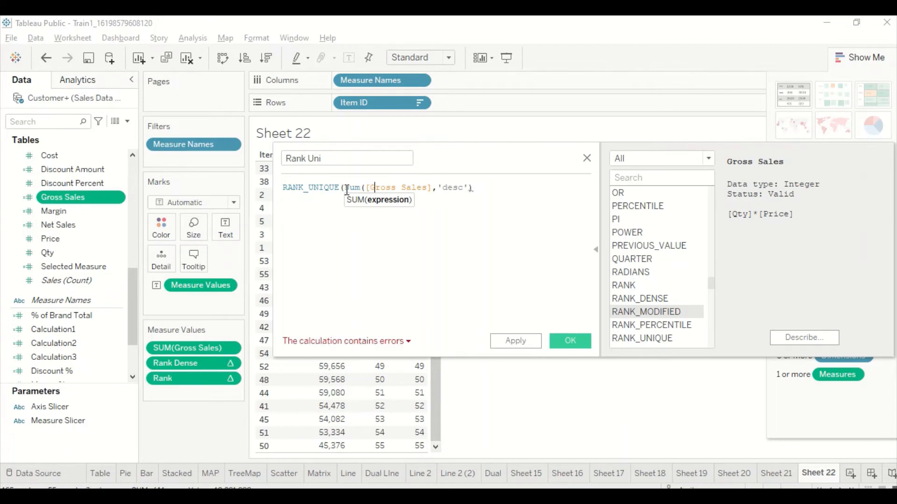
pyautogui.press('Right')
pyautogui.press('Right')
pyautogui.write(')')
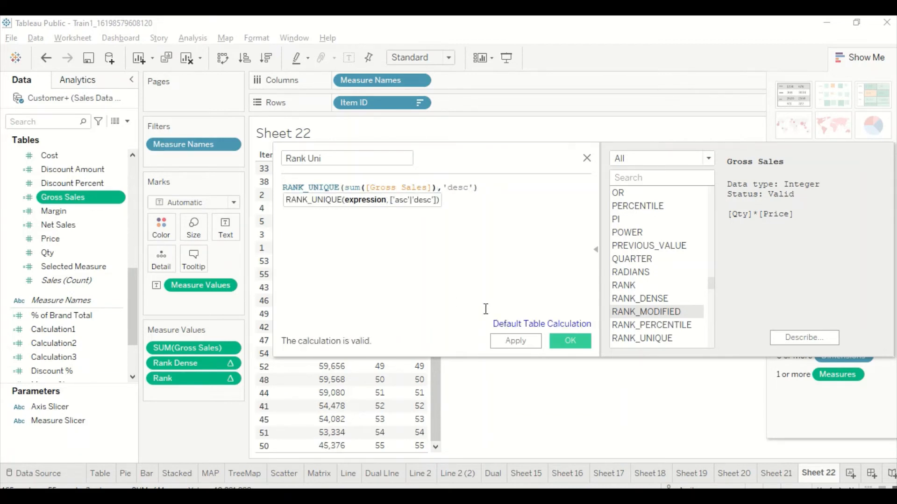
pyautogui.click(576, 343)
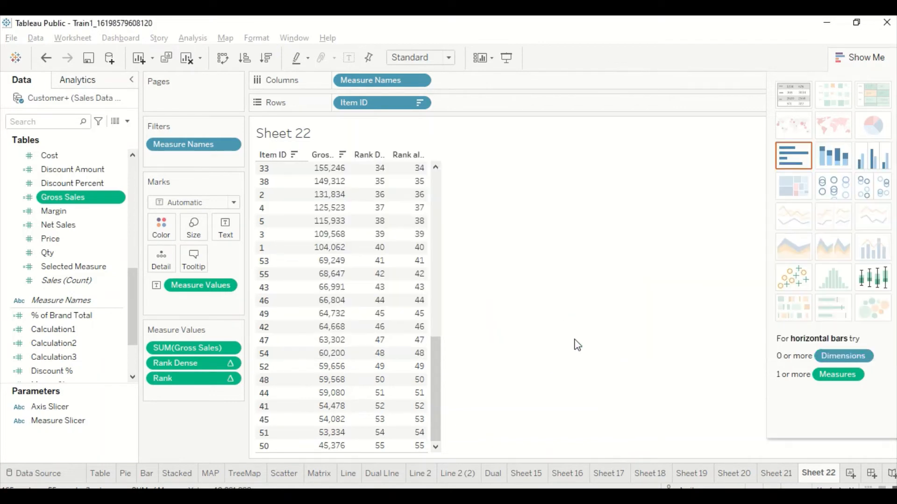
# Add Rank Uni between Rank Dense and Rank in the Item ID table on Sheet 22 and compare the three rankings.
pyautogui.moveTo(56, 371); pyautogui.dragTo(378, 222)
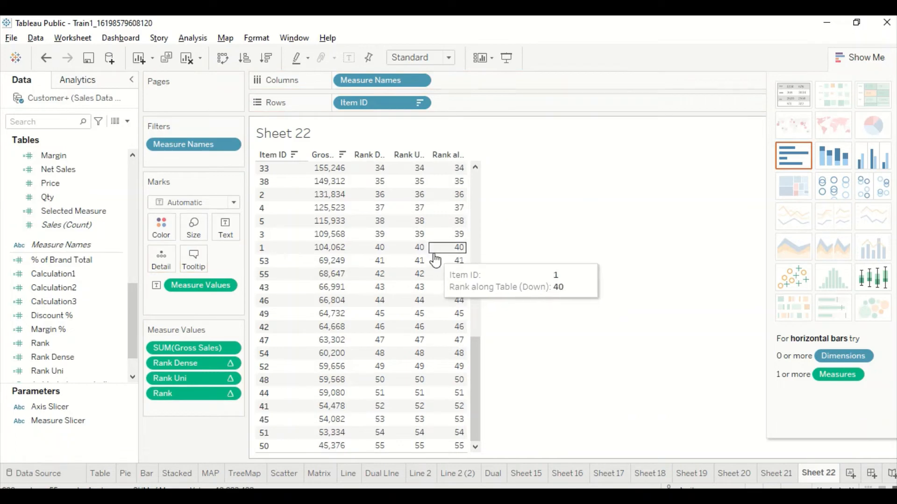
pyautogui.scroll(5, 443, 238)
pyautogui.scroll(3, 444, 238)
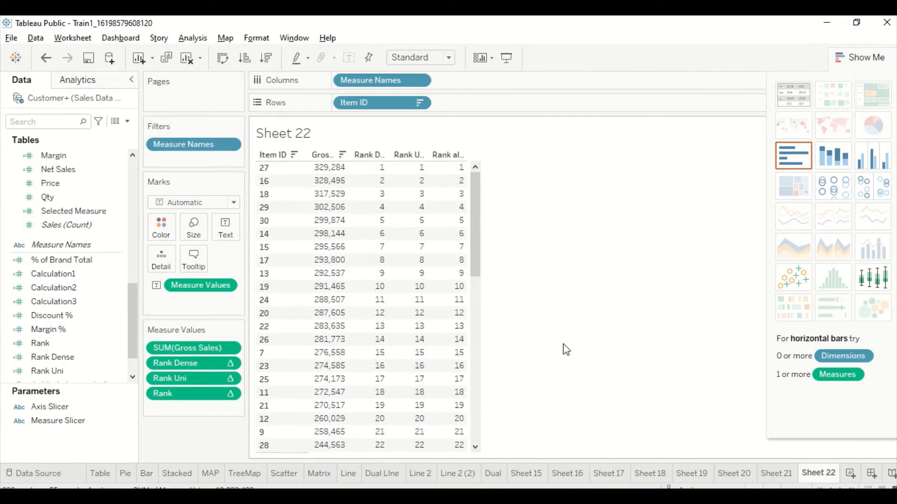
# Add Rank Uni between Rank Dense and Rank in the Order No table on Sheet 21 and compare the rankings through to the last orders.
pyautogui.click(777, 477)
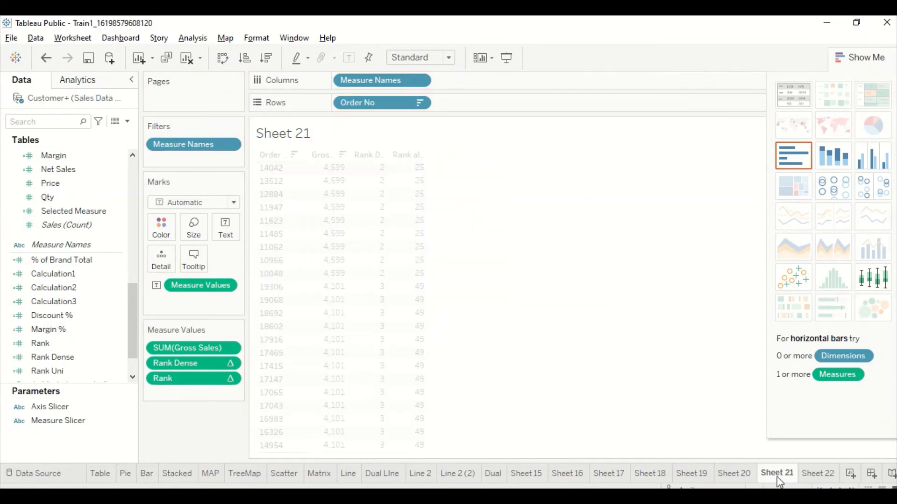
pyautogui.scroll(5, 420, 259)
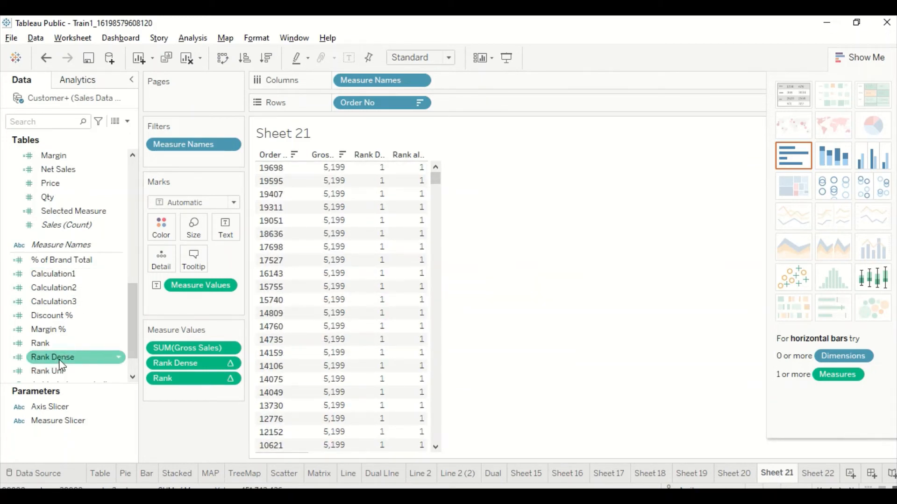
pyautogui.moveTo(54, 369); pyautogui.dragTo(374, 248)
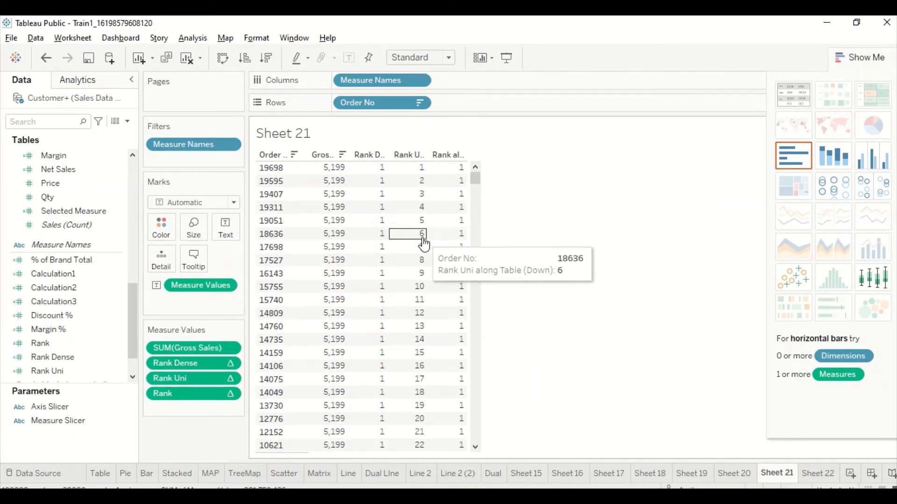
pyautogui.scroll(-9, 423, 264)
pyautogui.scroll(-19, 423, 266)
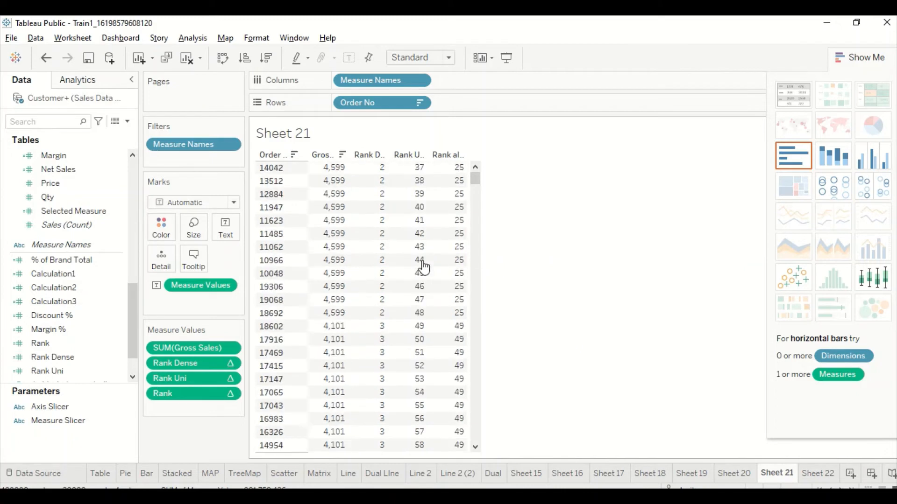
pyautogui.scroll(-10, 423, 267)
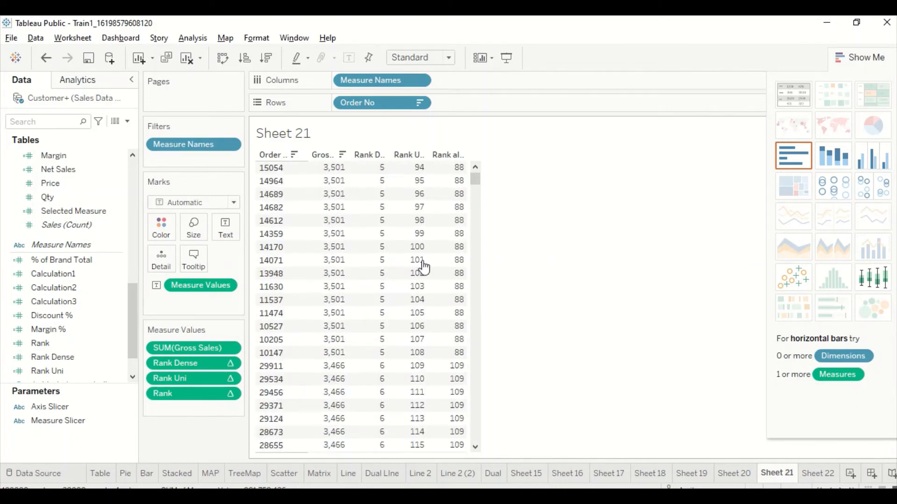
pyautogui.scroll(-15, 423, 265)
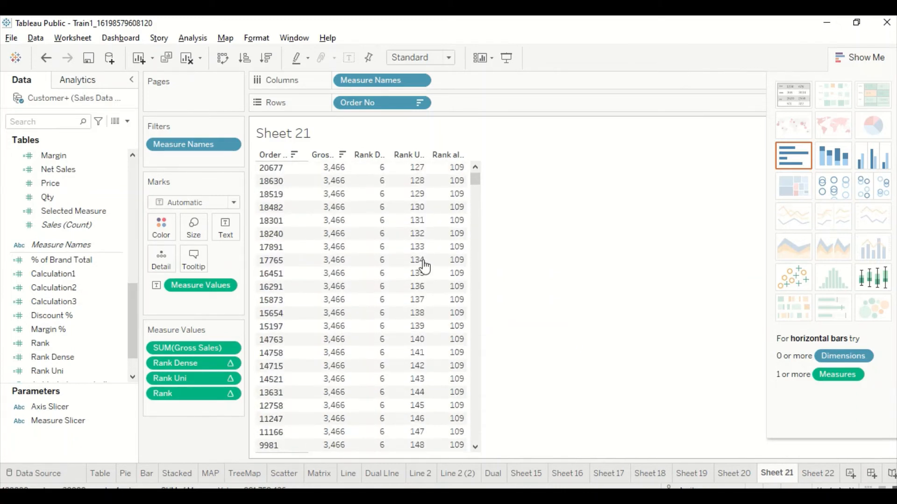
pyautogui.moveTo(475, 181); pyautogui.dragTo(488, 447)
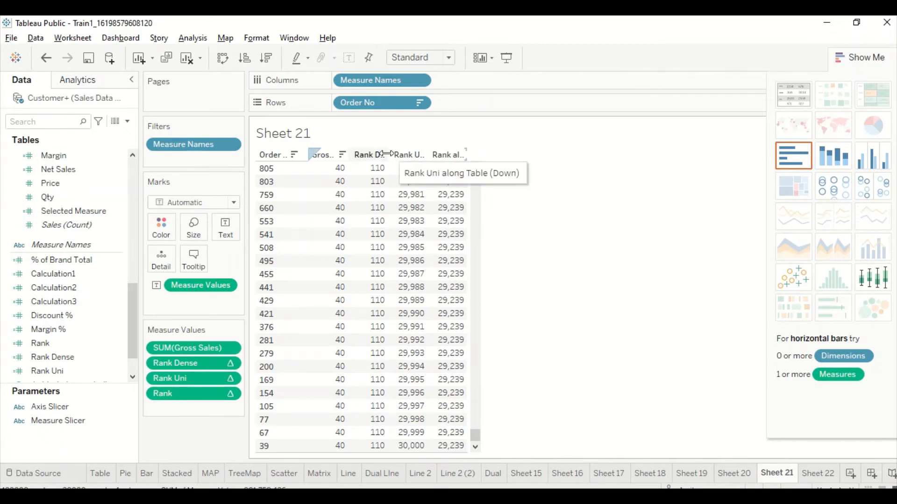
# Widen the measure columns of the Order No table and compare the three rankings from the last orders back to the first.
pyautogui.moveTo(386, 154); pyautogui.dragTo(430, 157)
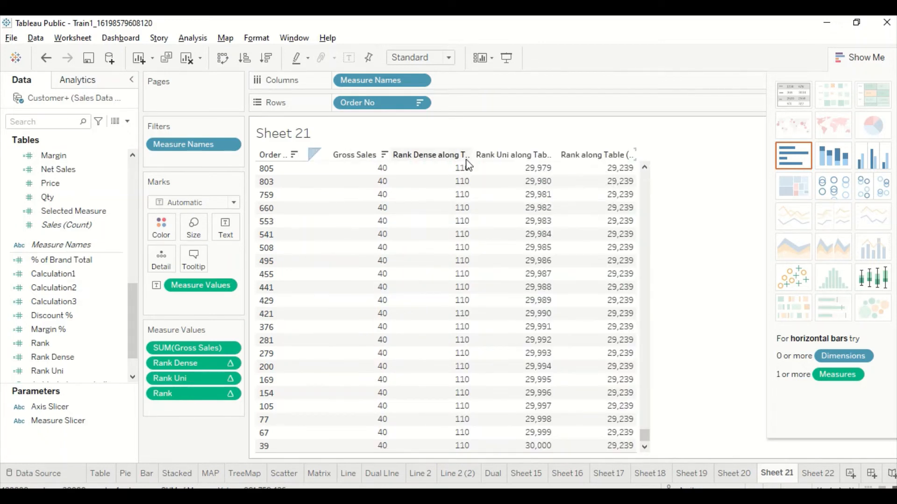
pyautogui.scroll(4, 537, 374)
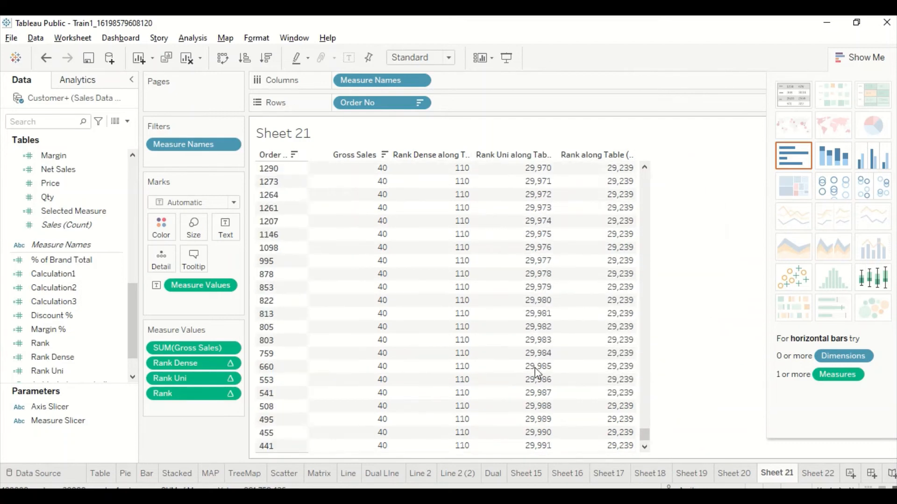
pyautogui.scroll(20, 537, 374)
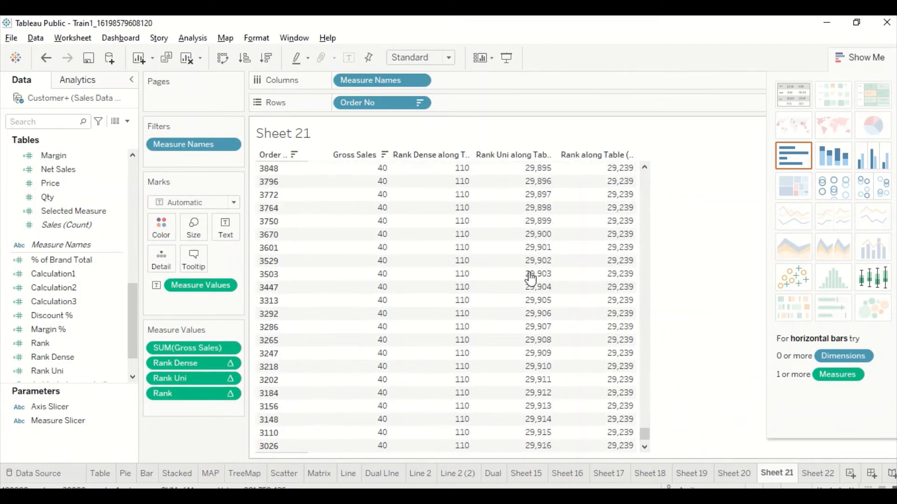
pyautogui.scroll(6, 530, 279)
pyautogui.moveTo(645, 435); pyautogui.dragTo(633, 180)
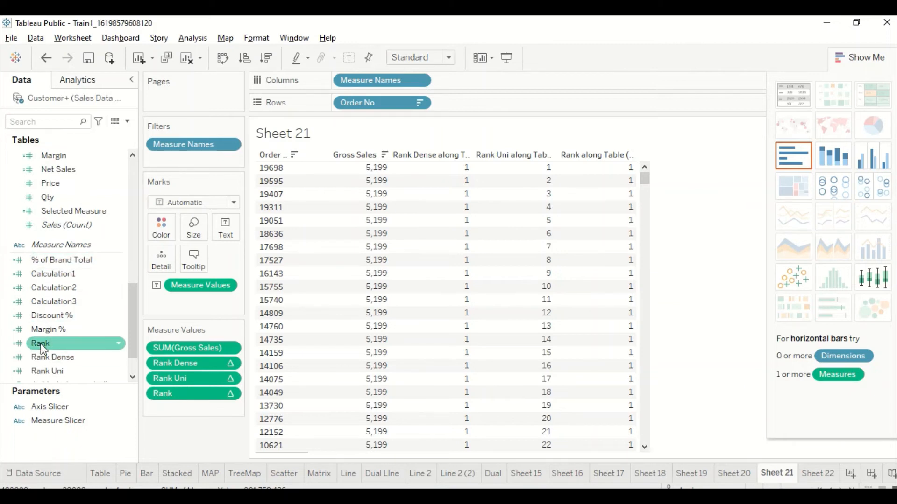
# Create a calculated field from Gross Sales, insert the RANK_MODIFIED function before [Gross Sales] and read the function's description.
pyautogui.scroll(5, 59, 307)
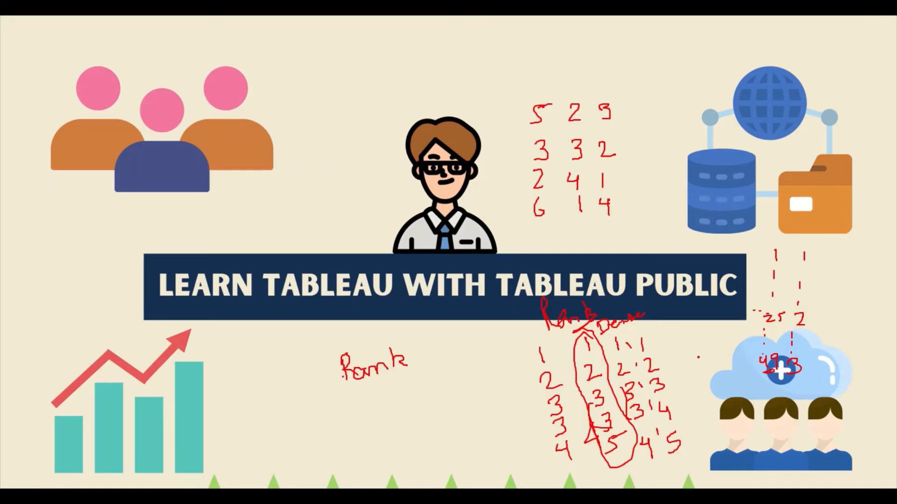
pyautogui.moveTo(662, 338)
pyautogui.mouseDown()
pyautogui.moveTo(706, 467)
pyautogui.moveTo(682, 474)
pyautogui.moveTo(656, 444)
pyautogui.moveTo(625, 343)
pyautogui.moveTo(645, 331)
pyautogui.mouseUp()
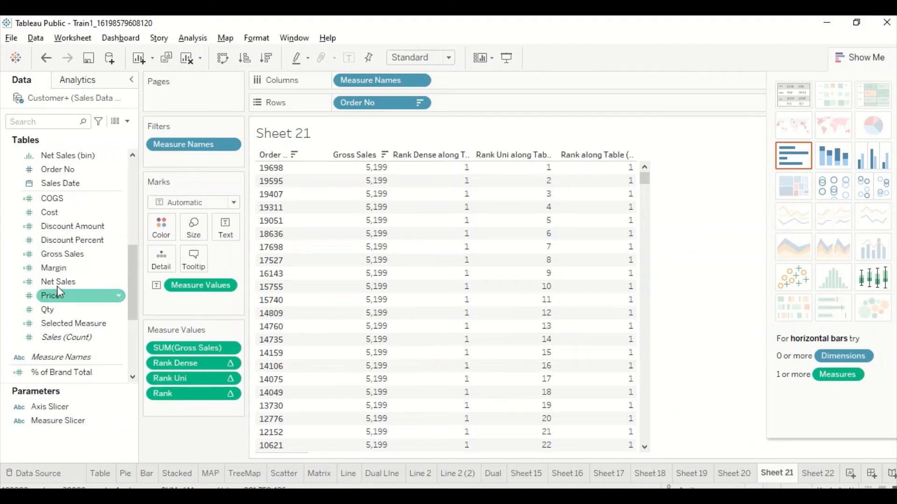
pyautogui.click(44, 254)
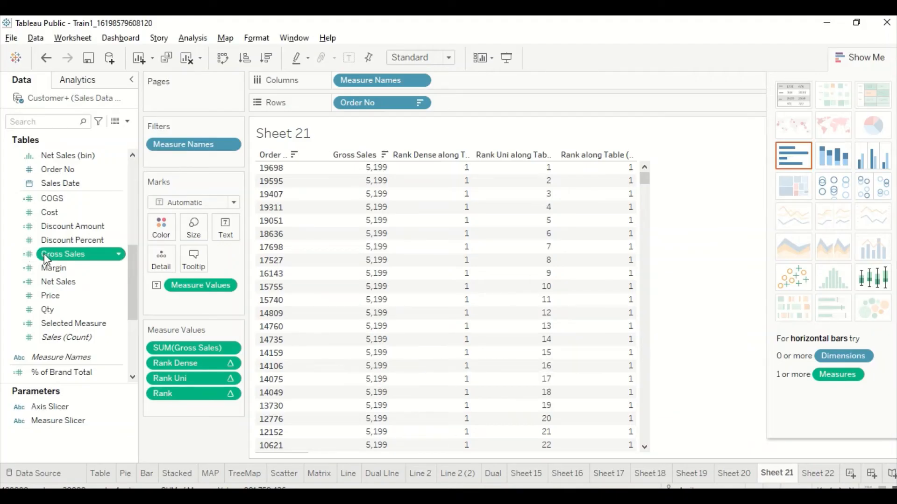
pyautogui.rightClick(83, 256)
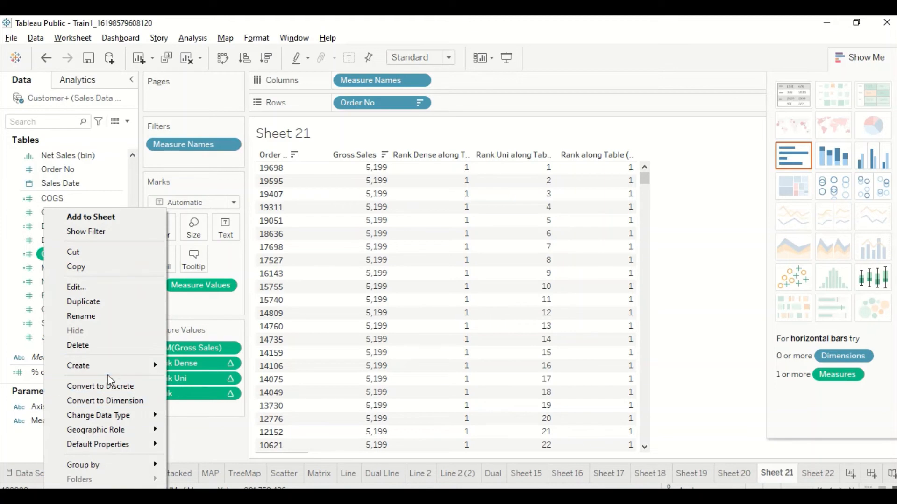
pyautogui.moveTo(112, 366)
pyautogui.click(205, 366)
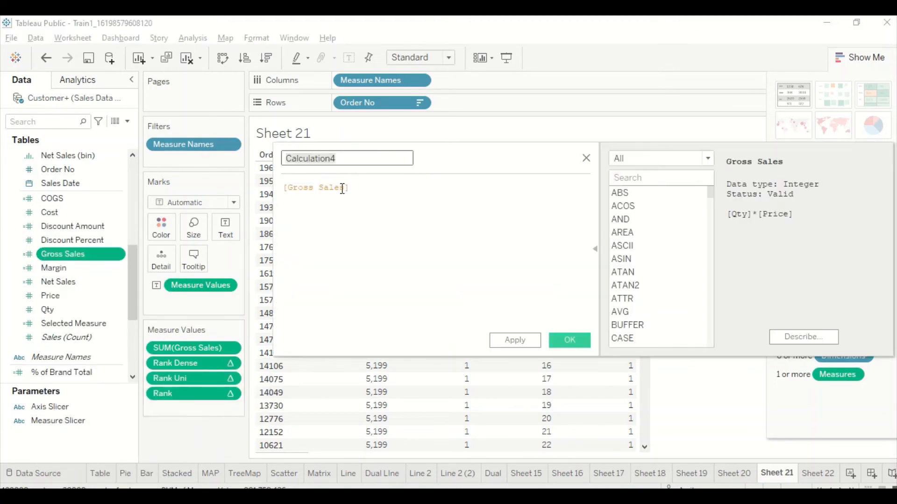
pyautogui.click(286, 190)
pyautogui.write('Re')
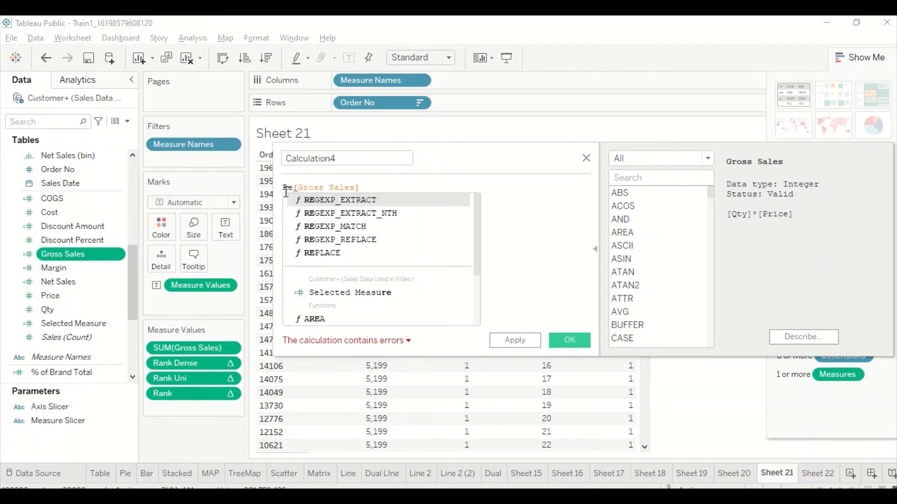
pyautogui.press('BackSpace')
pyautogui.write('an')
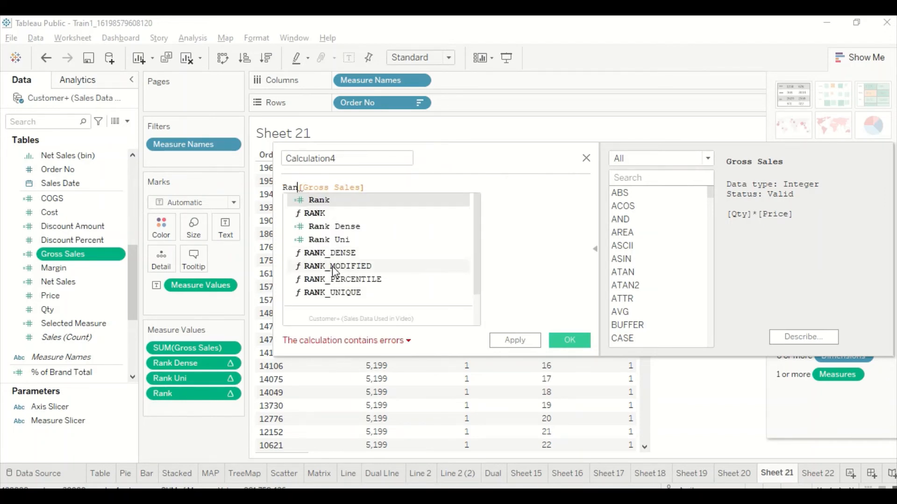
pyautogui.click(337, 265)
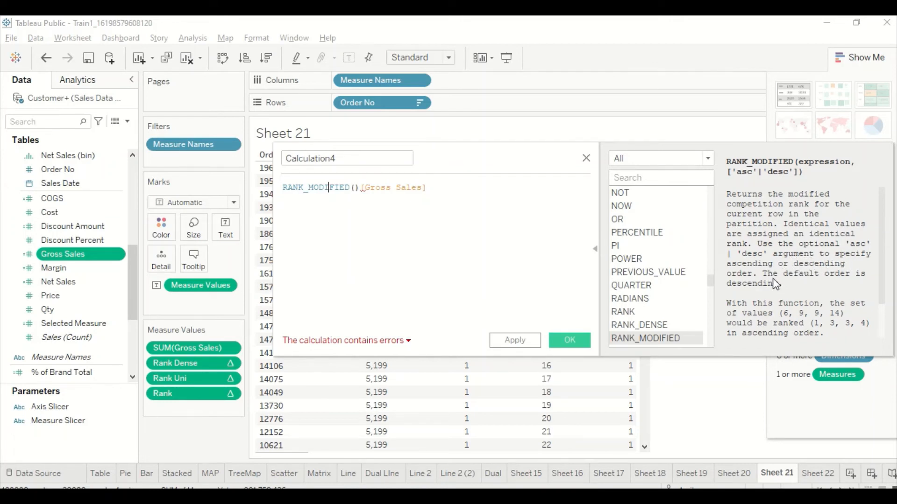
pyautogui.scroll(-2, 776, 292)
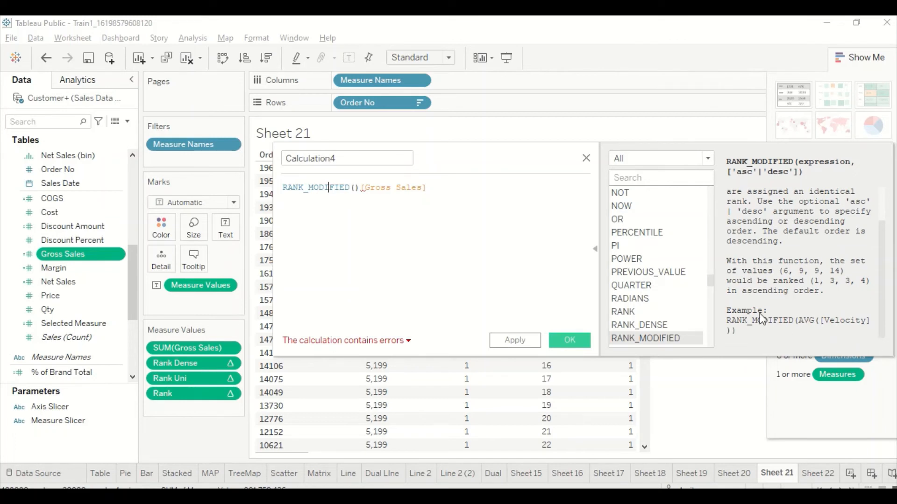
# Complete the formula as RANK_MODIFIED(sum([Gross Sales]),'desc').
pyautogui.click(361, 187)
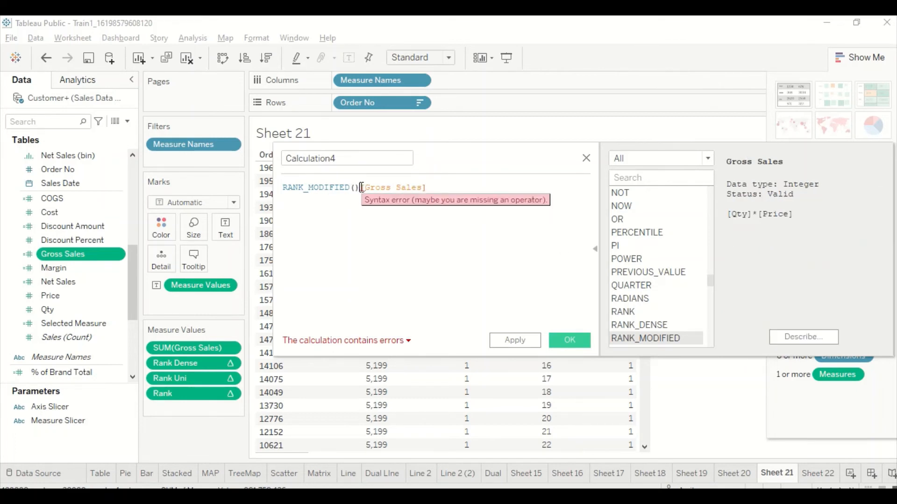
pyautogui.press('BackSpace')
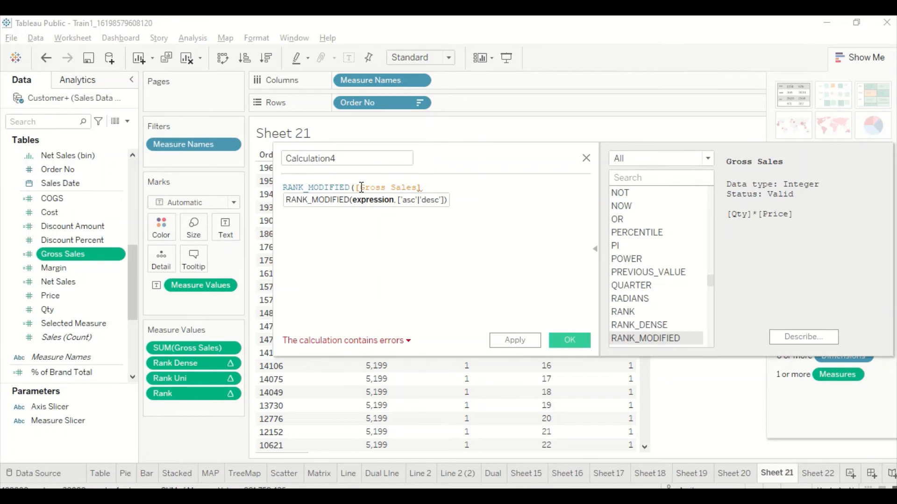
pyautogui.write('sum')
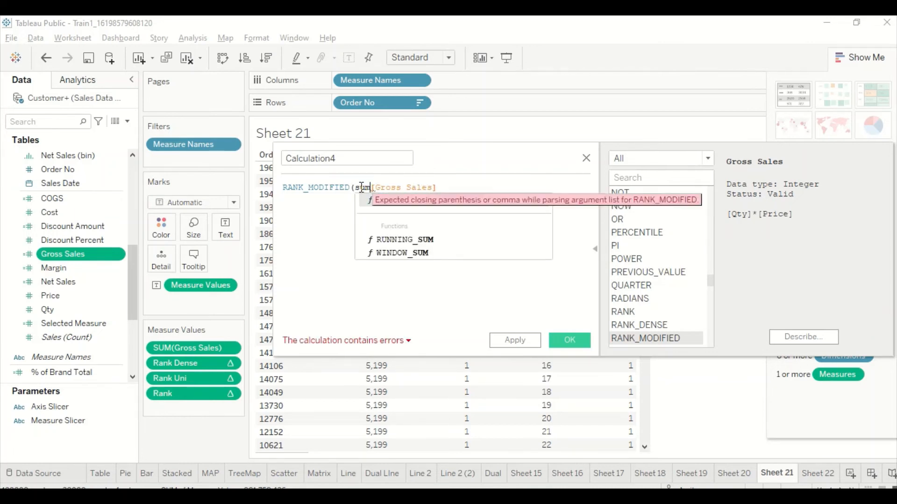
pyautogui.write('(')
pyautogui.click(454, 192)
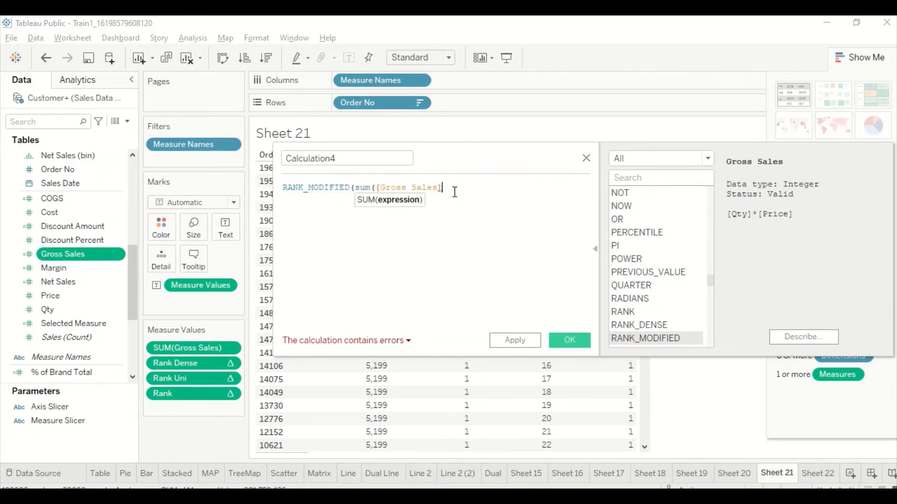
pyautogui.write('),')
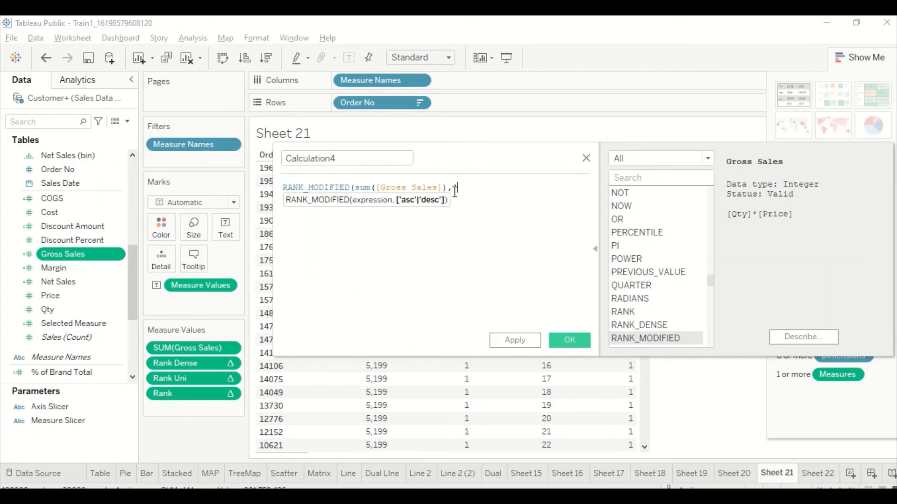
pyautogui.write("'desc')")
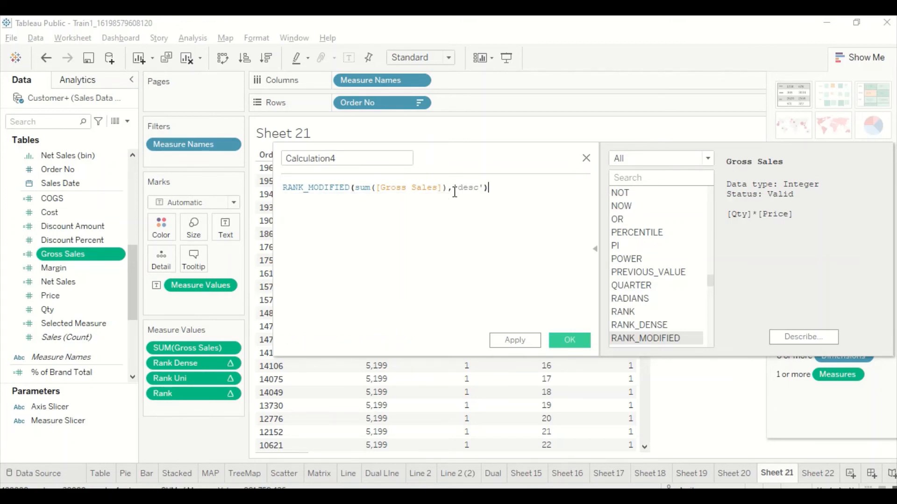
# Name the calculation Rank Modi and save it.
pyautogui.doubleClick(351, 159)
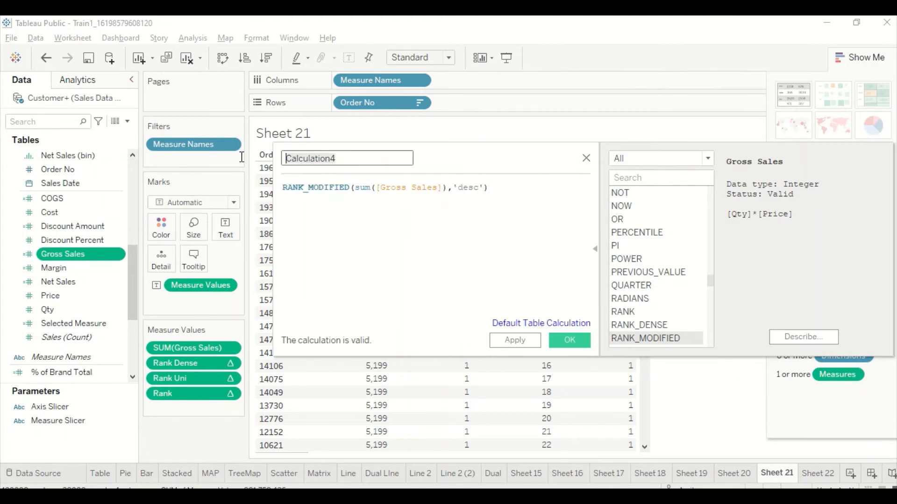
pyautogui.write('Rank')
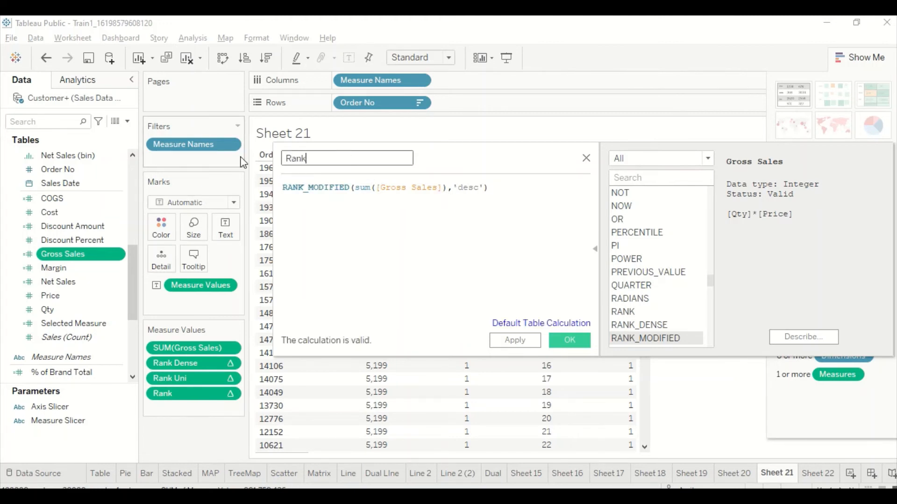
pyautogui.write(' Modi')
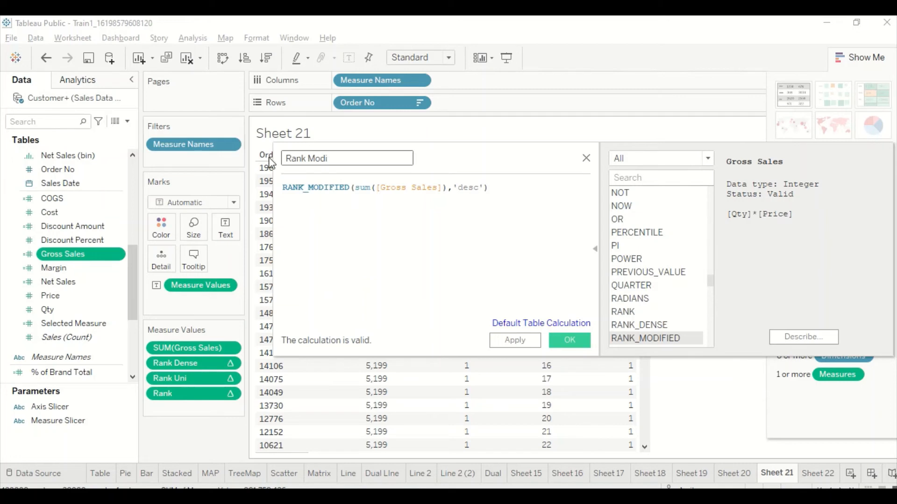
pyautogui.click(563, 340)
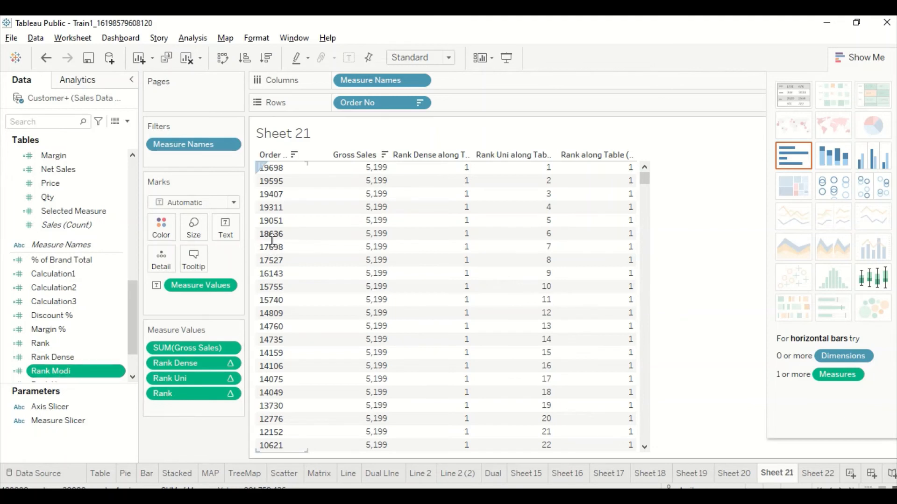
# Add Rank Modi between Rank Dense and Rank Uni in the Item ID table on Sheet 22 and compare the rankings through to the last items.
pyautogui.click(815, 474)
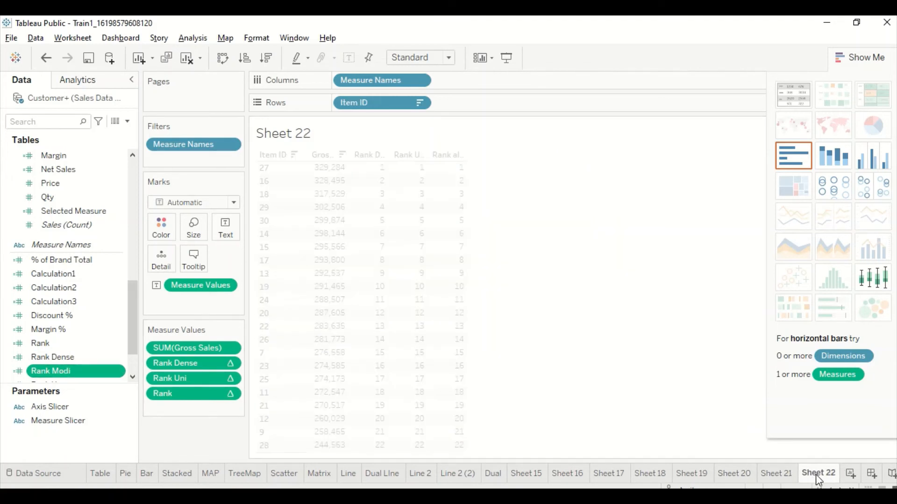
pyautogui.moveTo(64, 379); pyautogui.dragTo(397, 271)
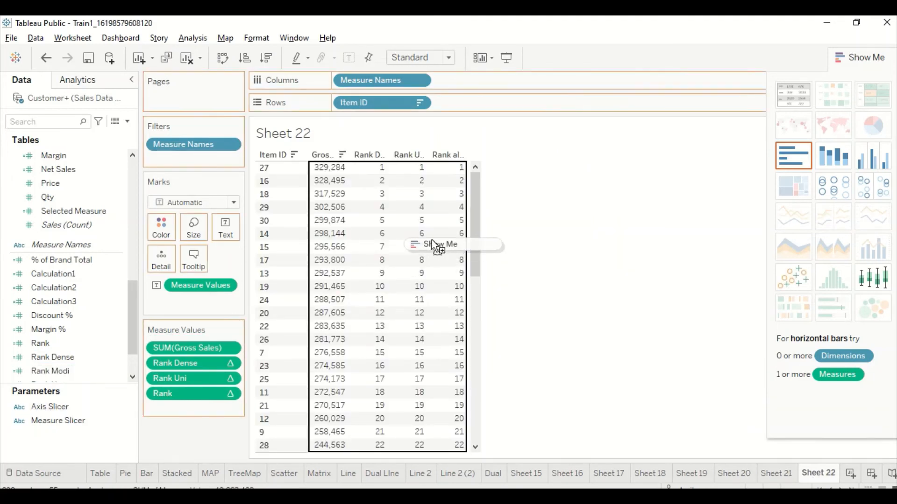
pyautogui.moveTo(432, 241); pyautogui.dragTo(430, 244)
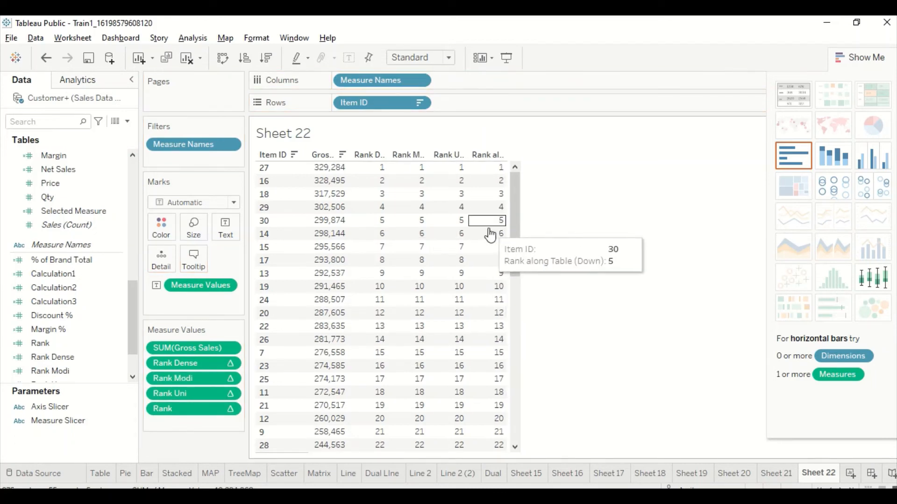
pyautogui.scroll(-10, 492, 243)
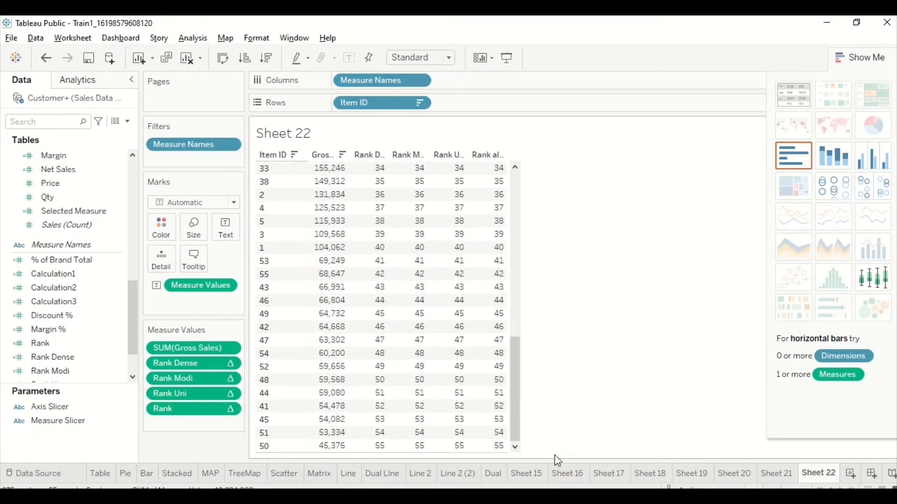
# Add Rank Modi to the Order No table on Sheet 21 and place it directly after Gross Sales, before Rank Dense.
pyautogui.click(777, 470)
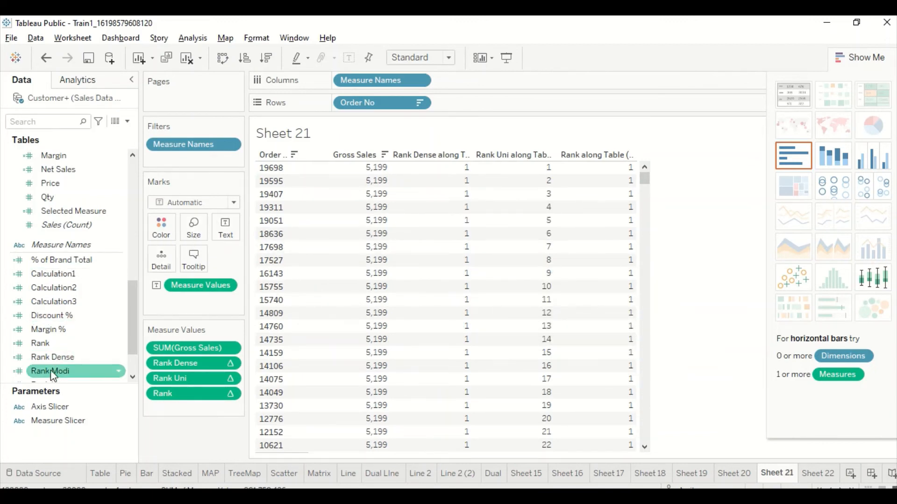
pyautogui.moveTo(51, 371); pyautogui.dragTo(421, 220)
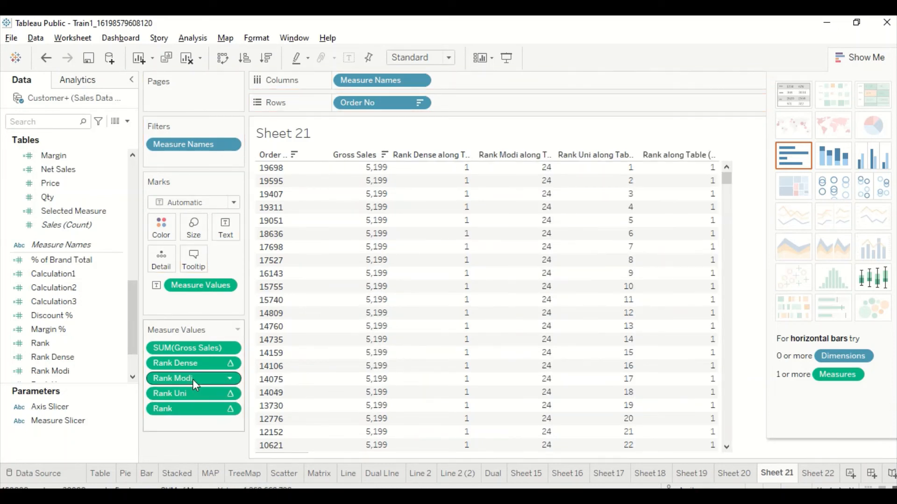
pyautogui.moveTo(192, 379)
pyautogui.mouseDown()
pyautogui.moveTo(187, 352)
pyautogui.moveTo(195, 355)
pyautogui.mouseUp()
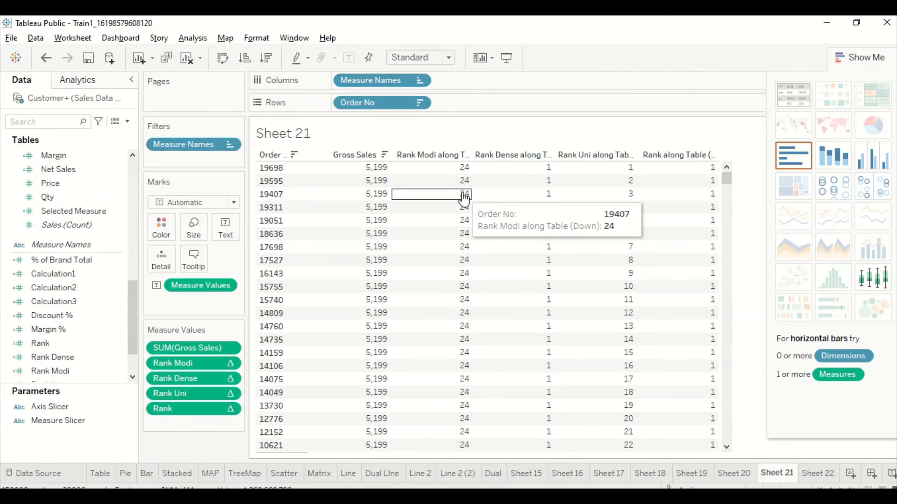
# Examine how Rank Modi ranks successive groups of orders with tied gross sales compared with Rank Dense, Rank Uni and Rank.
pyautogui.scroll(-5, 464, 198)
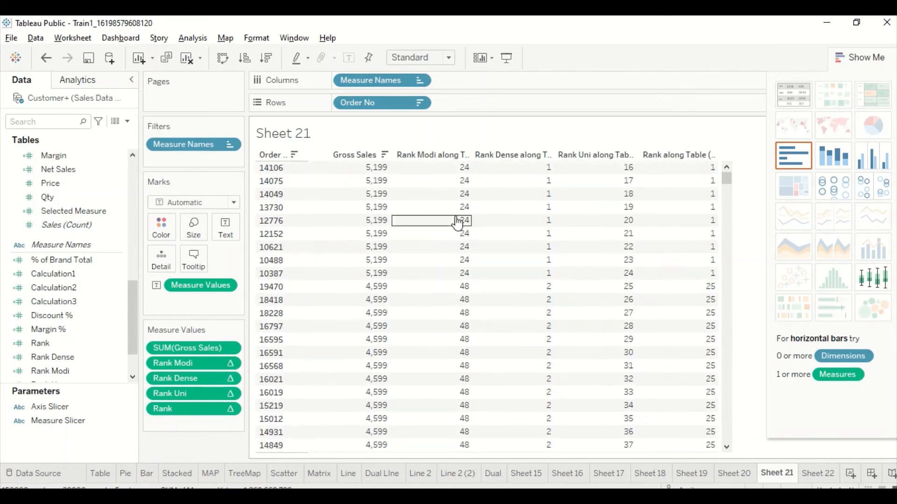
pyautogui.scroll(5, 472, 235)
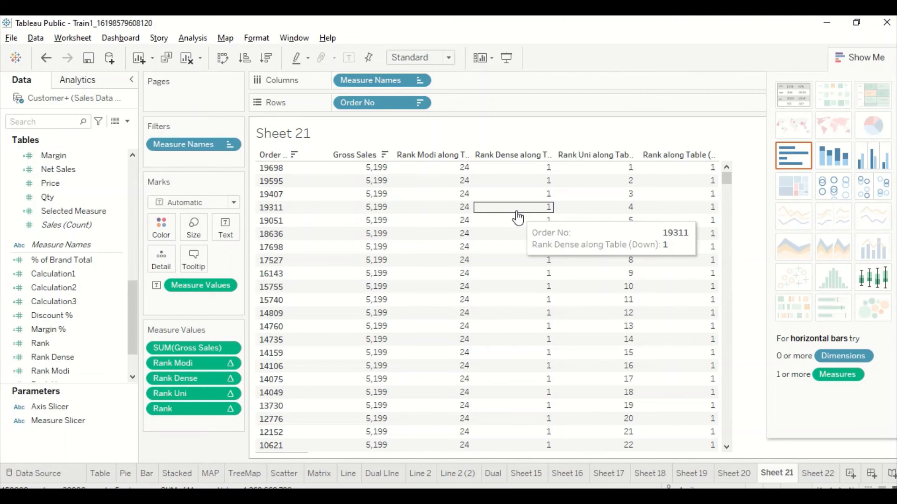
pyautogui.scroll(-6, 484, 276)
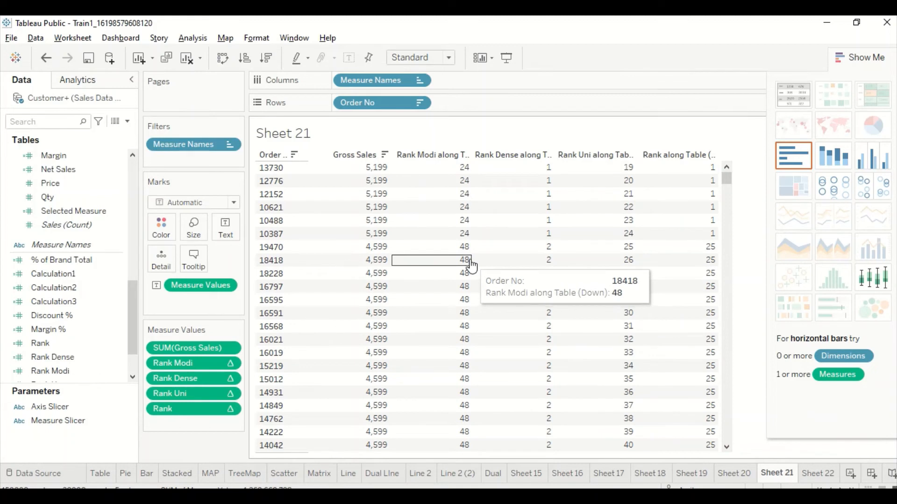
pyautogui.scroll(-1, 489, 261)
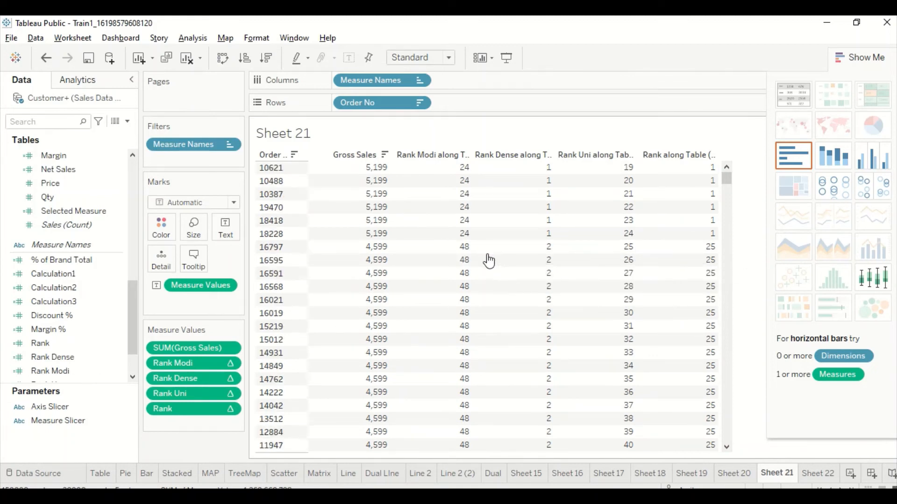
pyautogui.scroll(-3, 489, 262)
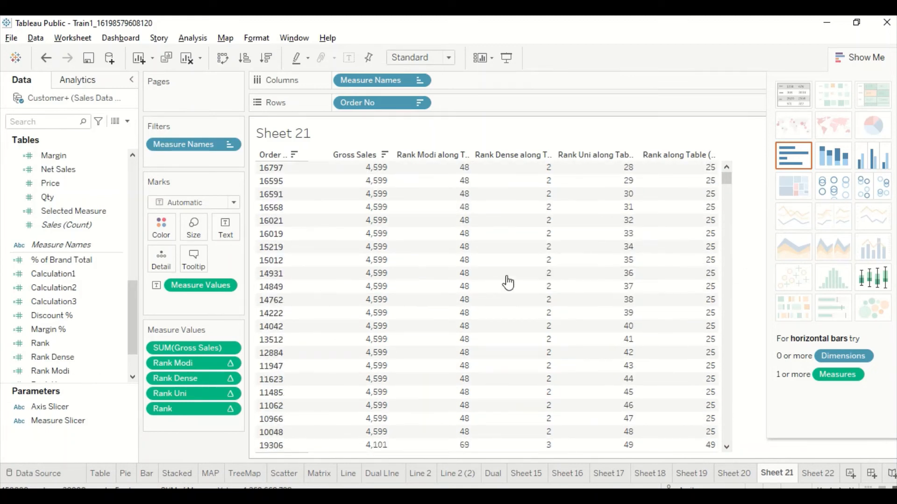
pyautogui.scroll(-3, 499, 287)
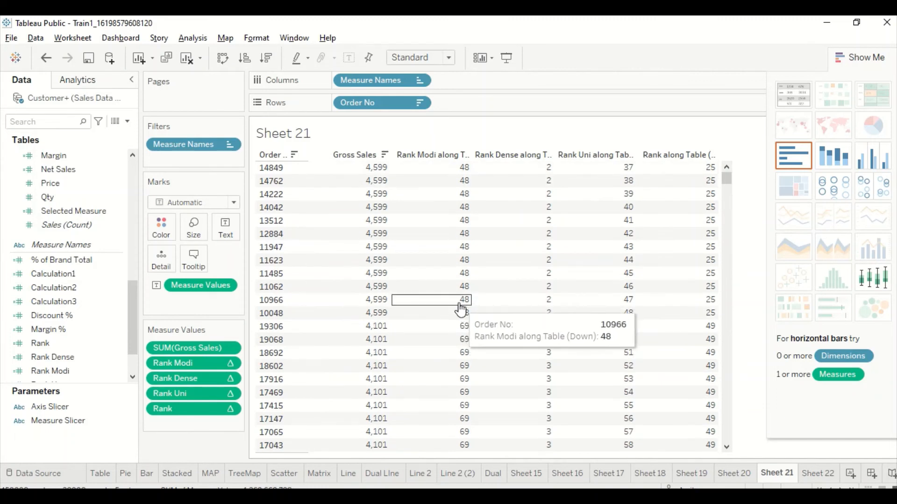
pyautogui.scroll(-1, 561, 334)
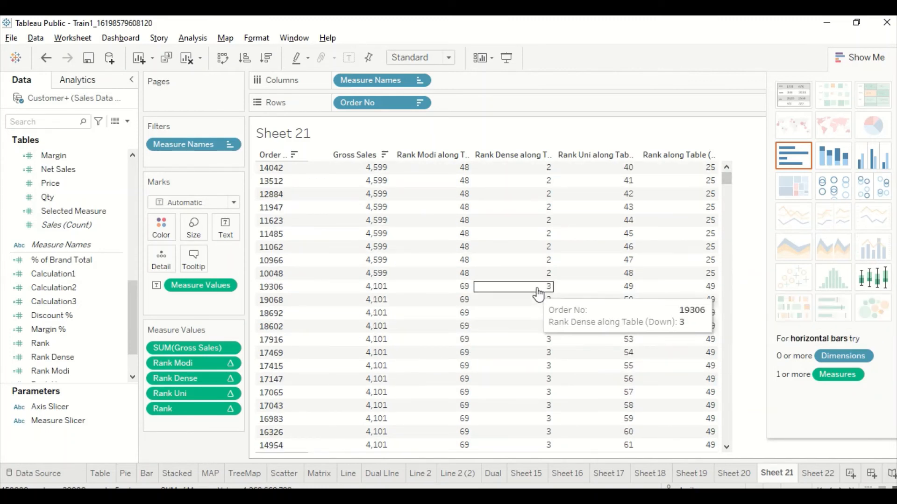
pyautogui.scroll(-5, 538, 294)
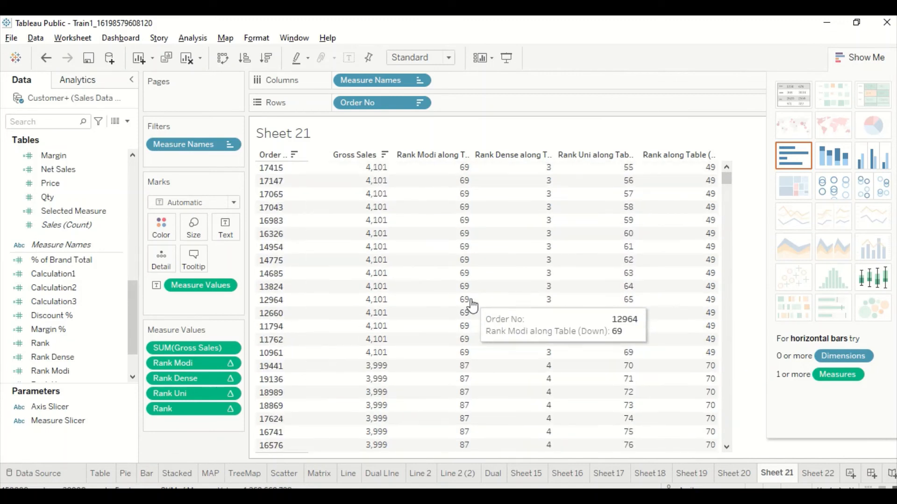
pyautogui.scroll(-5, 472, 306)
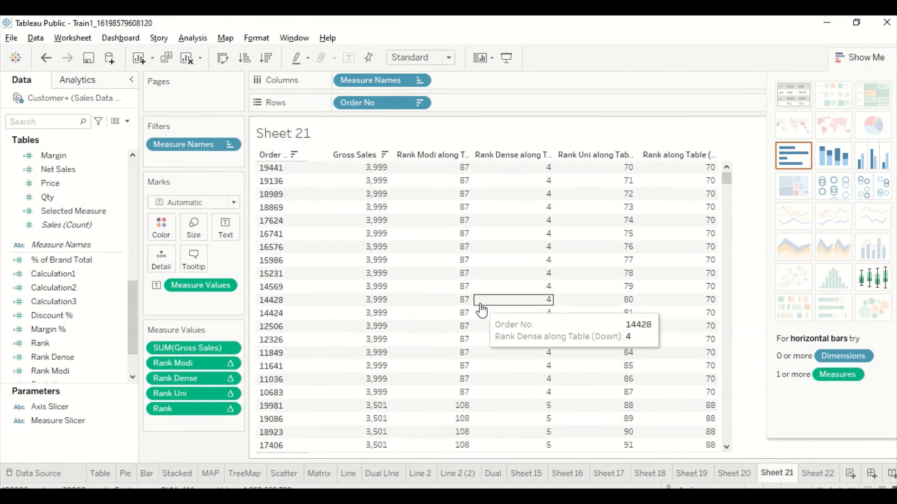
# Move Rank directly after Rank Modi and before Rank Dense in the Order No table on Sheet 21.
pyautogui.scroll(-4, 481, 310)
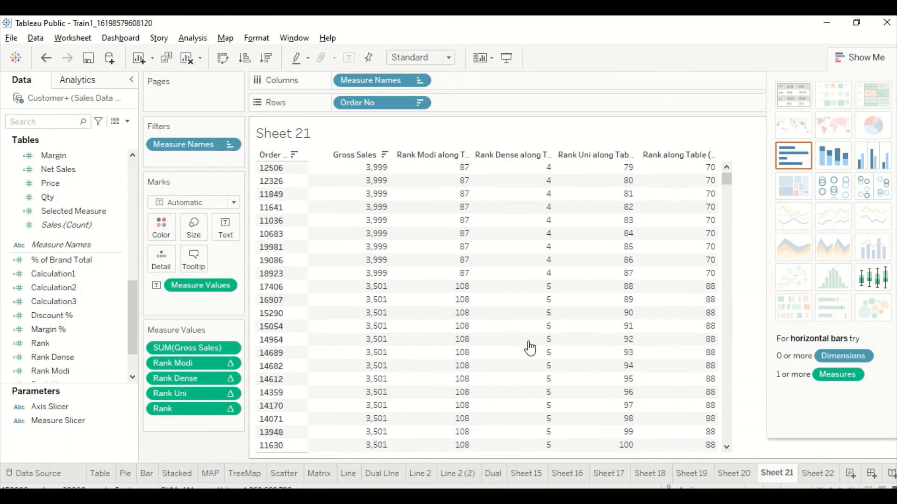
pyautogui.scroll(-2, 529, 348)
pyautogui.scroll(13, 542, 341)
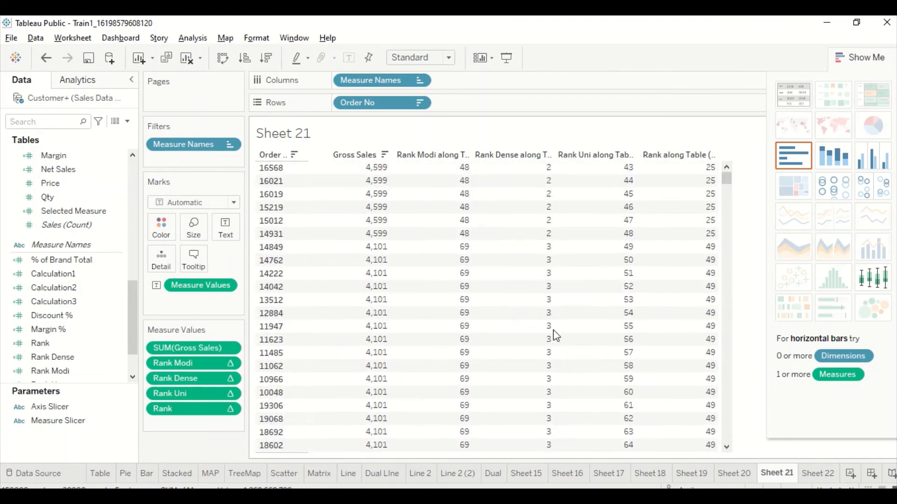
pyautogui.scroll(14, 555, 335)
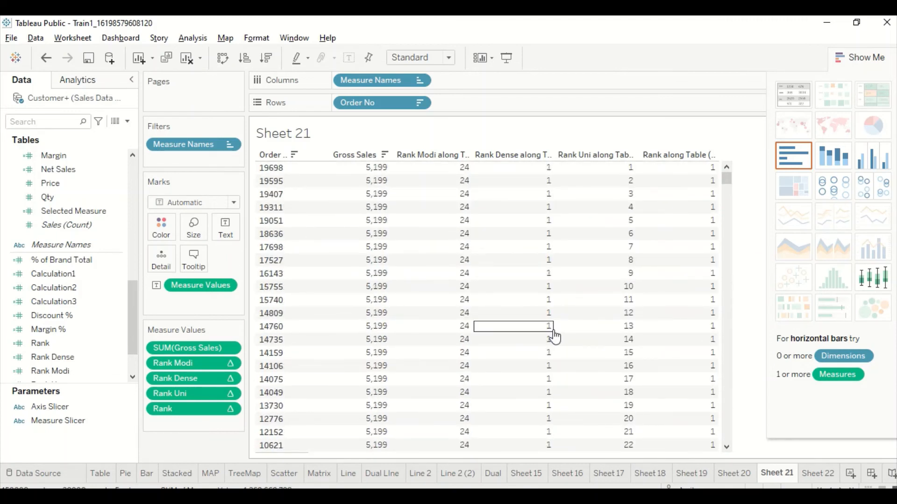
pyautogui.moveTo(183, 409)
pyautogui.mouseDown()
pyautogui.moveTo(178, 361)
pyautogui.moveTo(178, 371)
pyautogui.mouseUp()
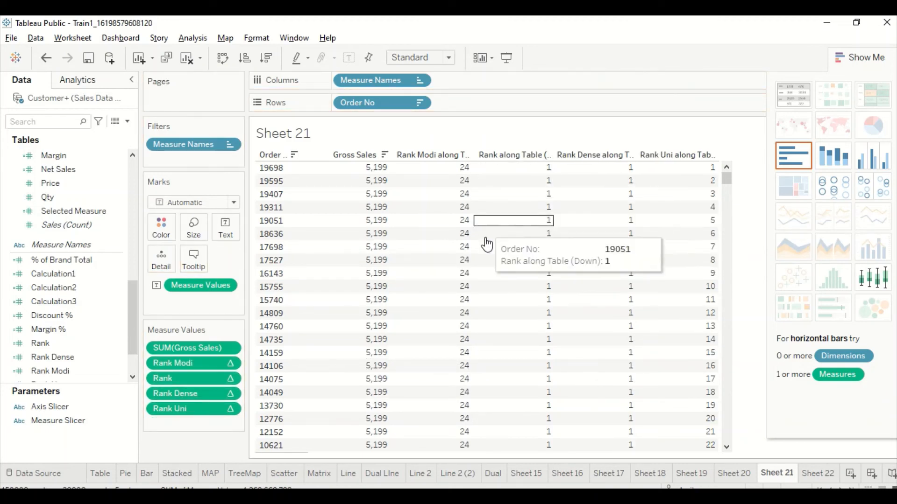
# Examine how Rank Modi and the adjacent Rank column number each successive group of orders with tied gross sales.
pyautogui.scroll(-6, 483, 280)
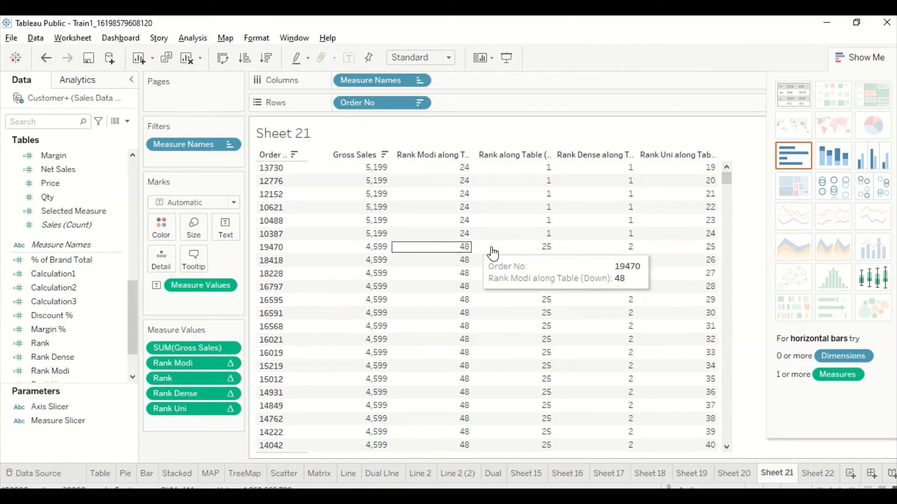
pyautogui.scroll(-10, 516, 344)
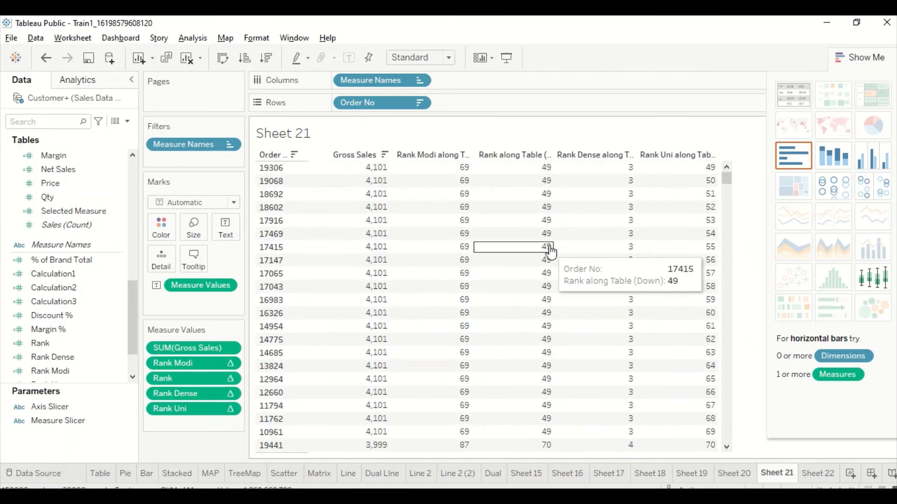
pyautogui.scroll(-3, 523, 318)
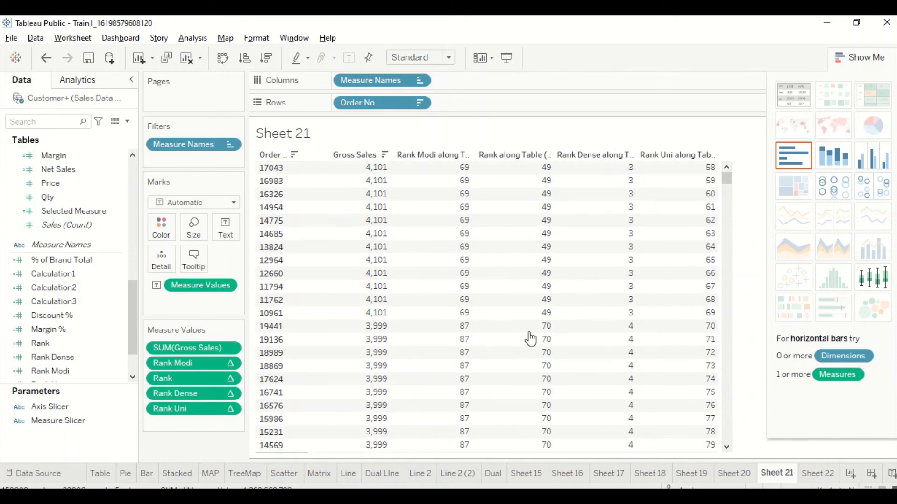
pyautogui.scroll(-4, 531, 338)
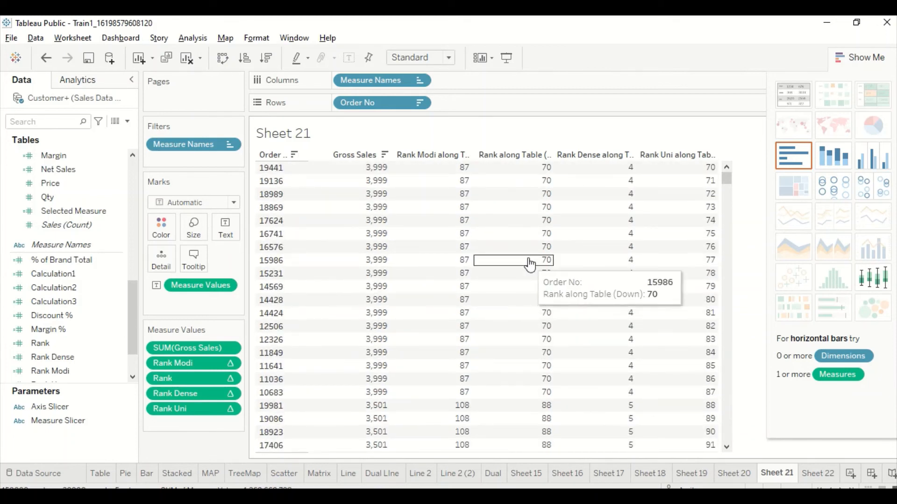
pyautogui.scroll(2, 529, 265)
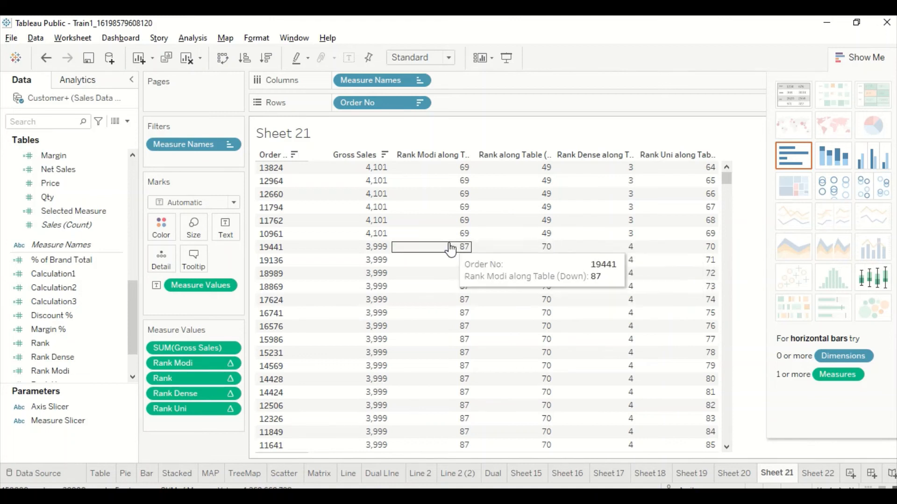
pyautogui.scroll(-5, 541, 344)
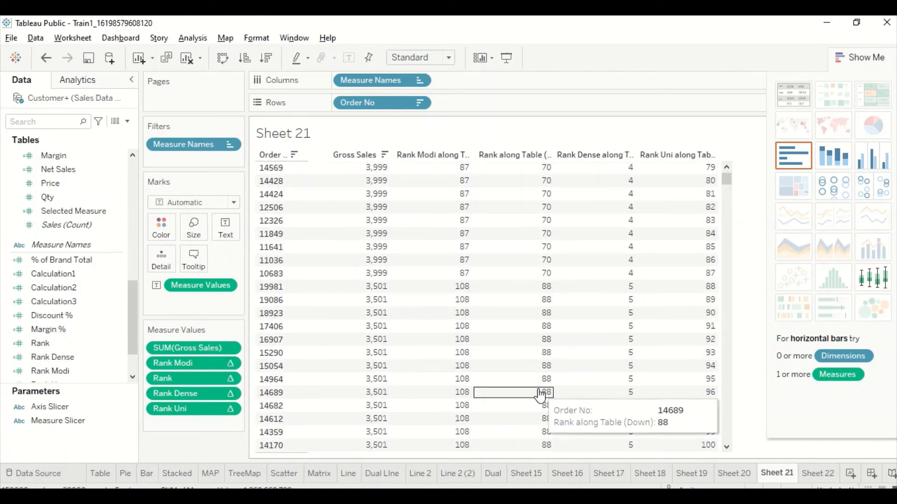
pyautogui.scroll(-5, 540, 396)
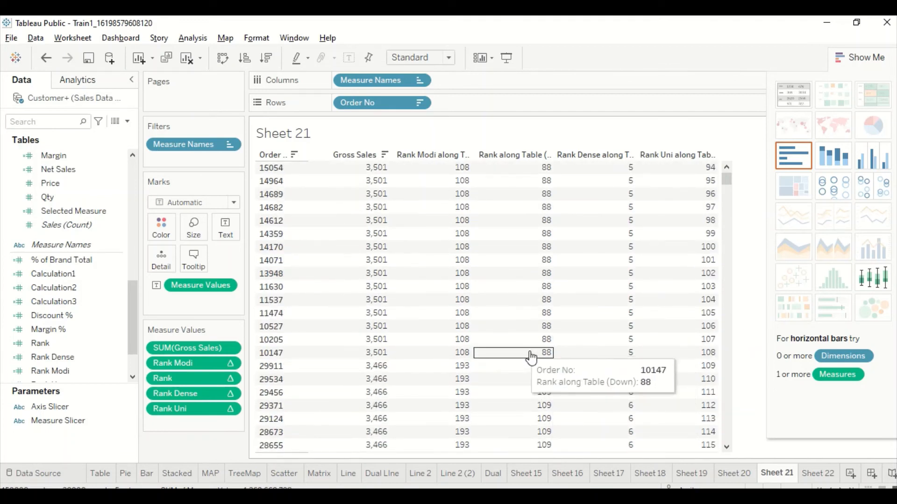